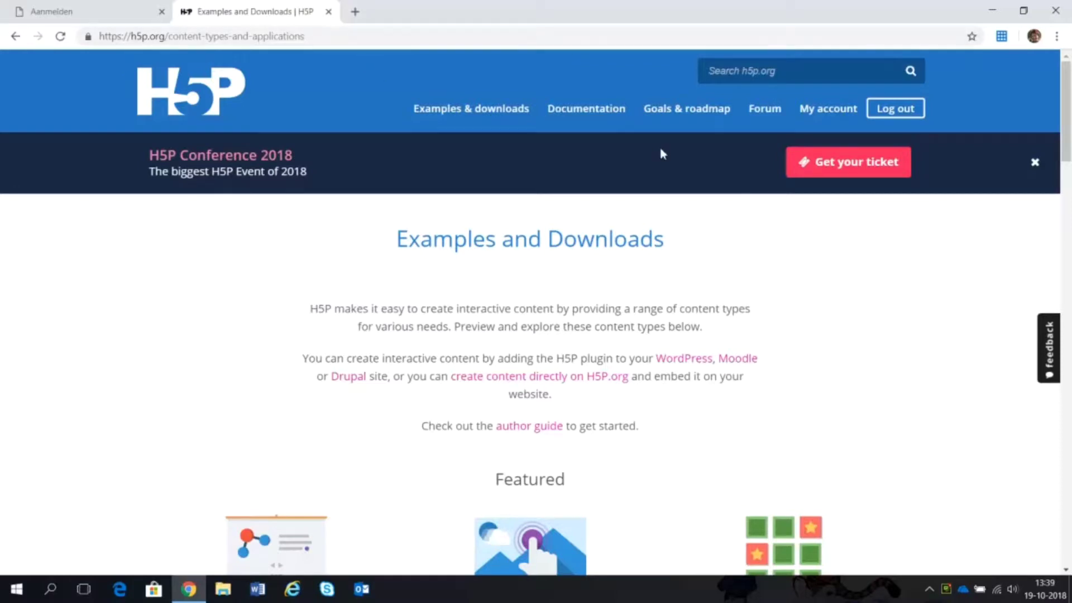
Step: Start creating new content from the H5P account page and choose True/False Question as the content type
{"action": "left_click", "coordinate": [830, 122]}
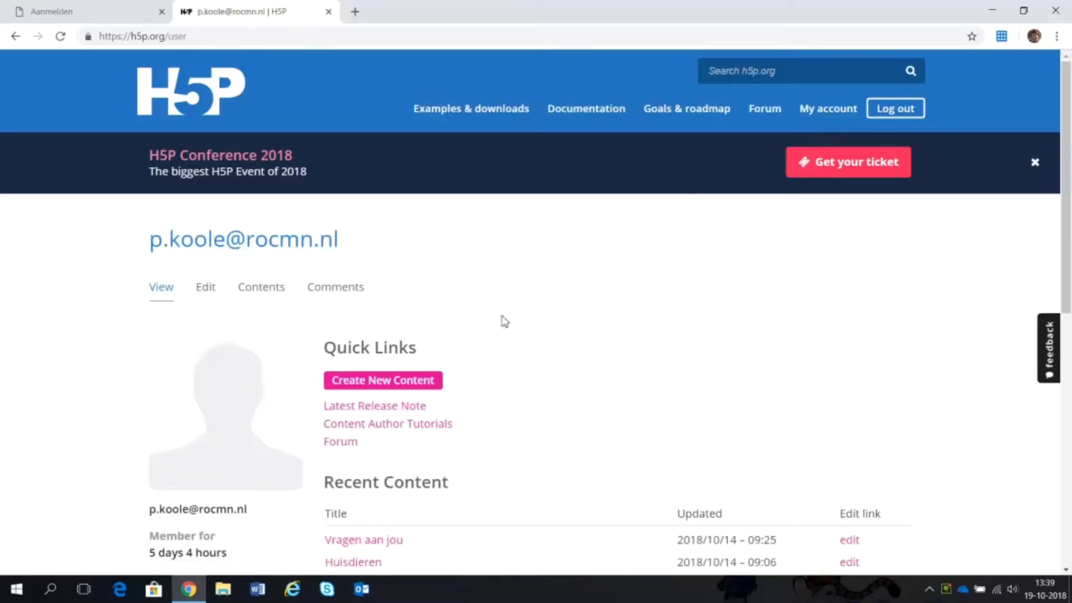
{"action": "left_click", "coordinate": [400, 383]}
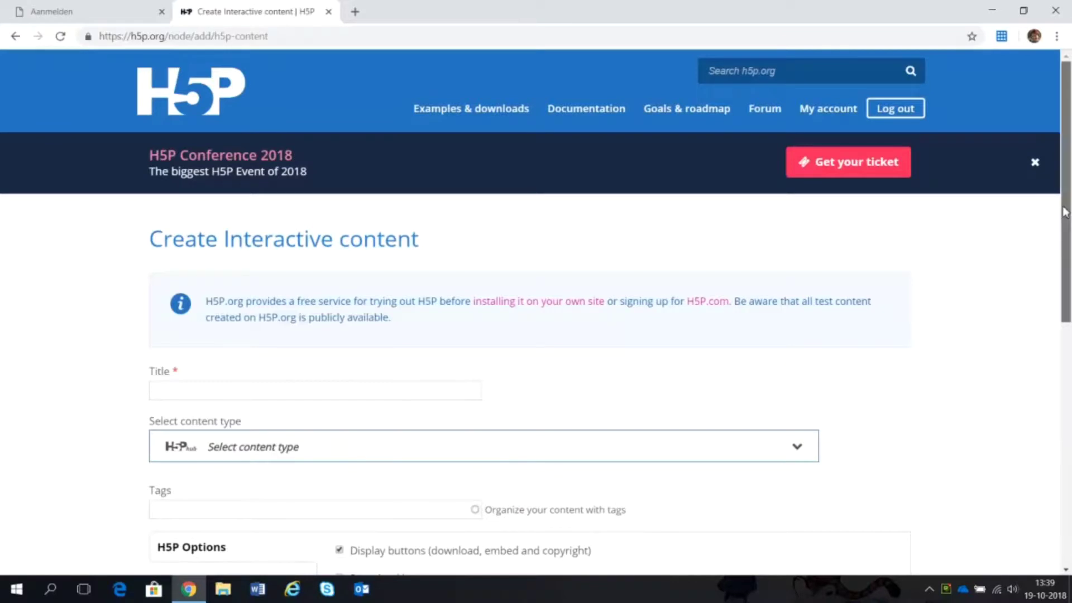
{"action": "left_click_drag", "start_coordinate": [1065, 211], "coordinate": [1067, 233]}
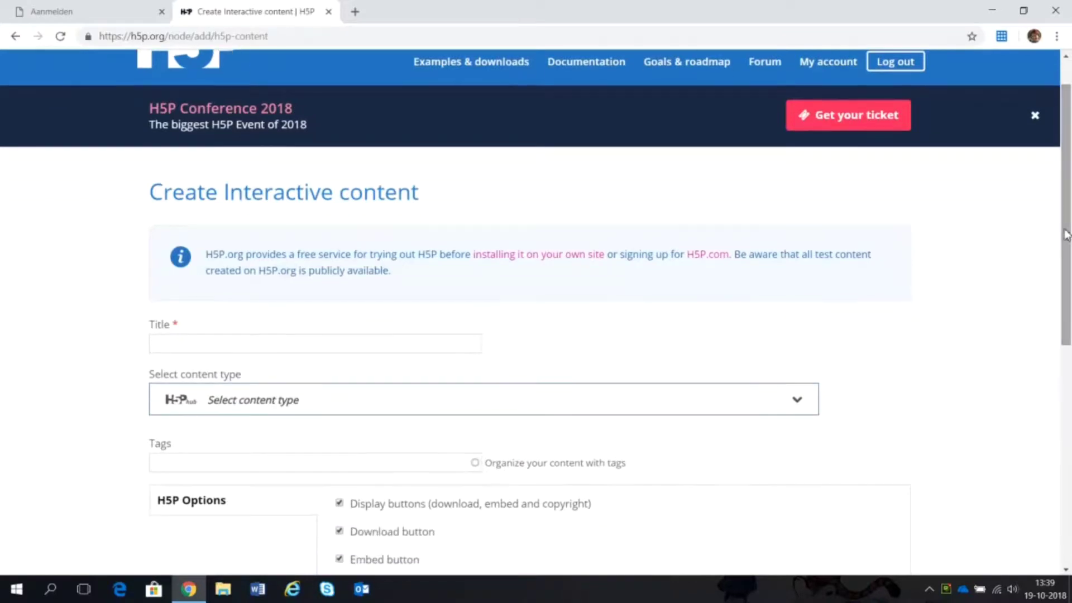
{"action": "left_click", "coordinate": [798, 400]}
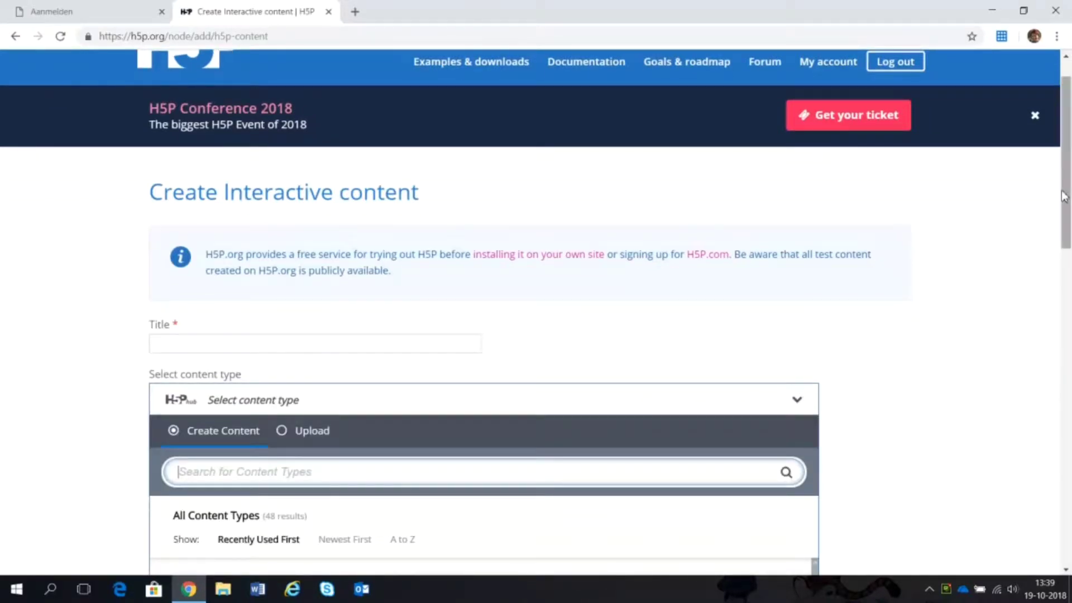
{"action": "left_click_drag", "start_coordinate": [1063, 196], "coordinate": [1067, 284]}
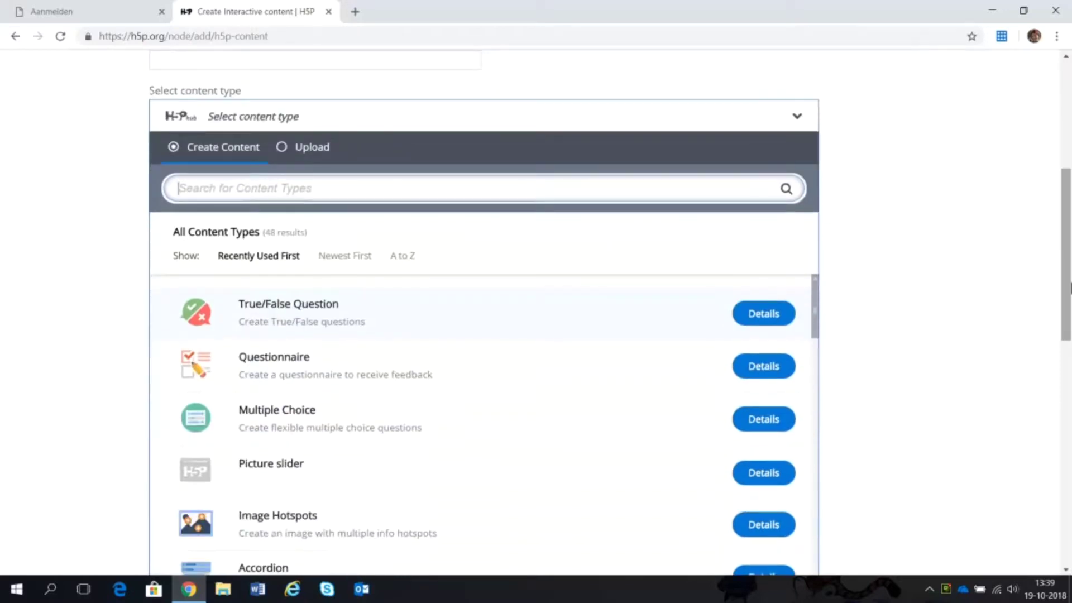
{"action": "left_click", "coordinate": [312, 312]}
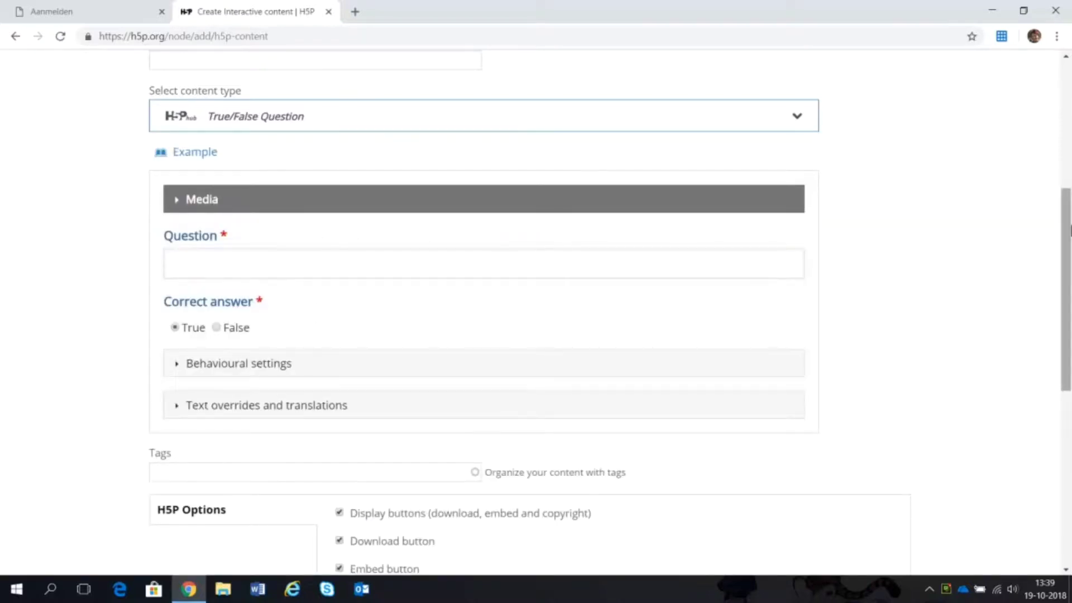
Step: Enter "Klopt dit?" as the title of the new content
{"action": "left_click_drag", "start_coordinate": [1066, 238], "coordinate": [1066, 175]}
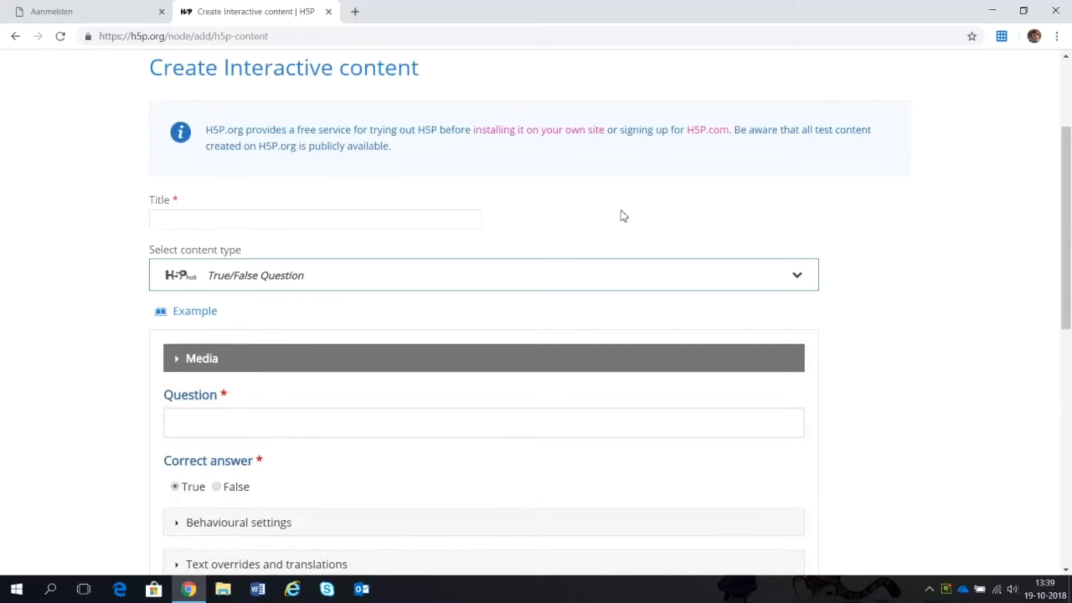
{"action": "left_click", "coordinate": [427, 218]}
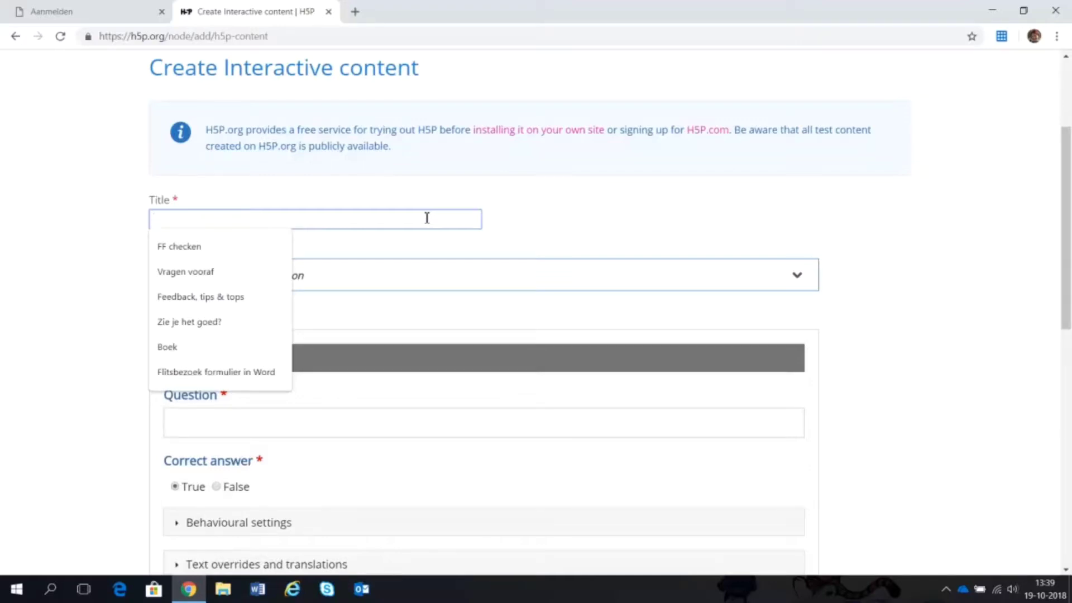
{"action": "type", "text": "K"}
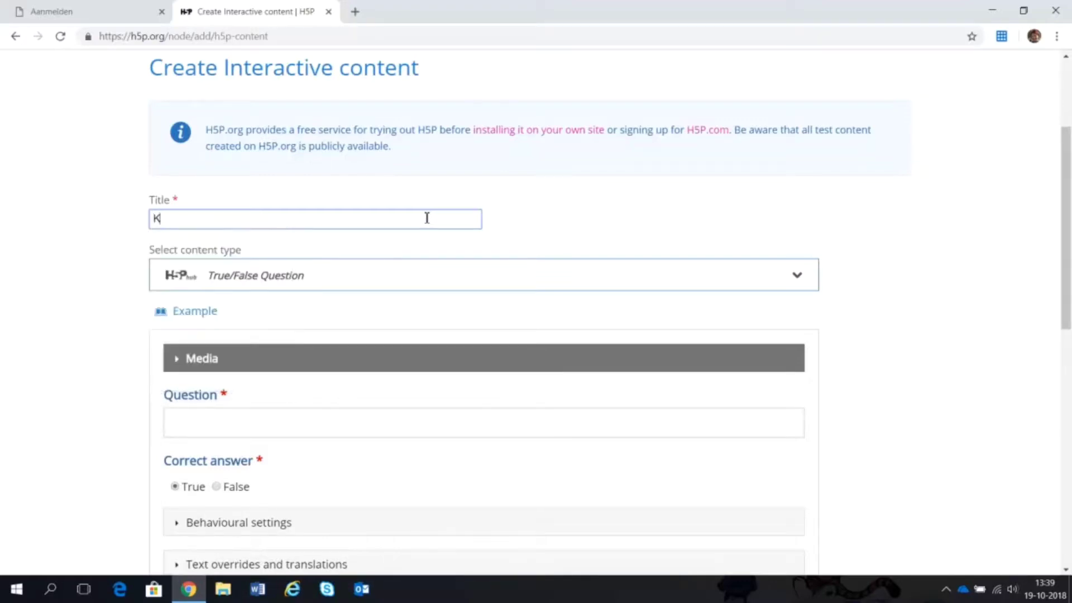
{"action": "type", "text": "lopt dit?"}
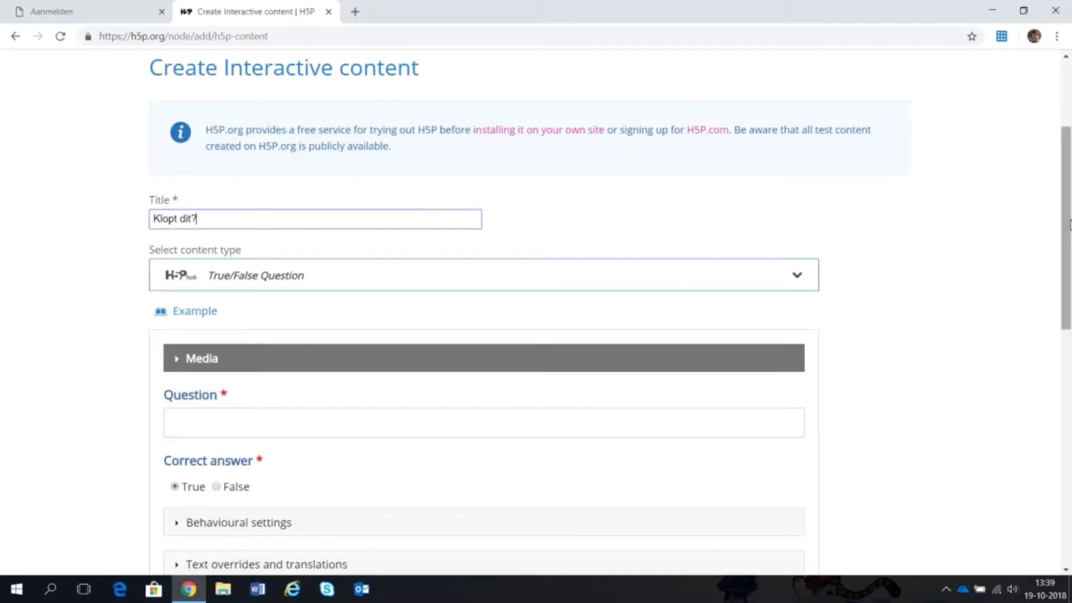
Step: Set the question's media type to Image and upload the picture "plaatje zonder copyright" from the desktop
{"action": "scroll", "coordinate": [1067, 224], "scroll_direction": "down", "scroll_amount": 2}
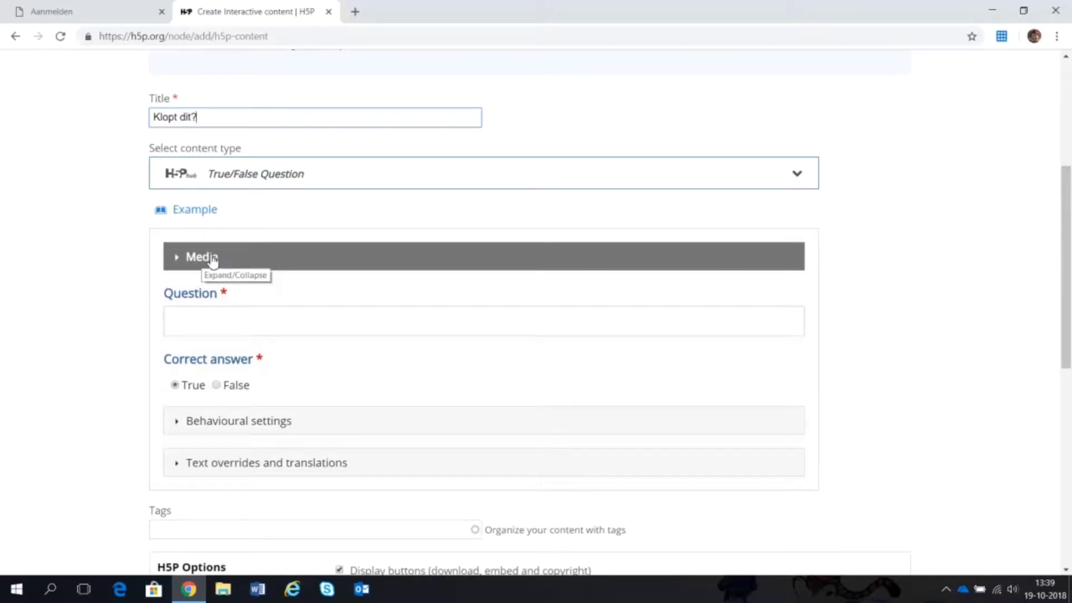
{"action": "left_click", "coordinate": [212, 259]}
{"action": "left_click", "coordinate": [229, 339]}
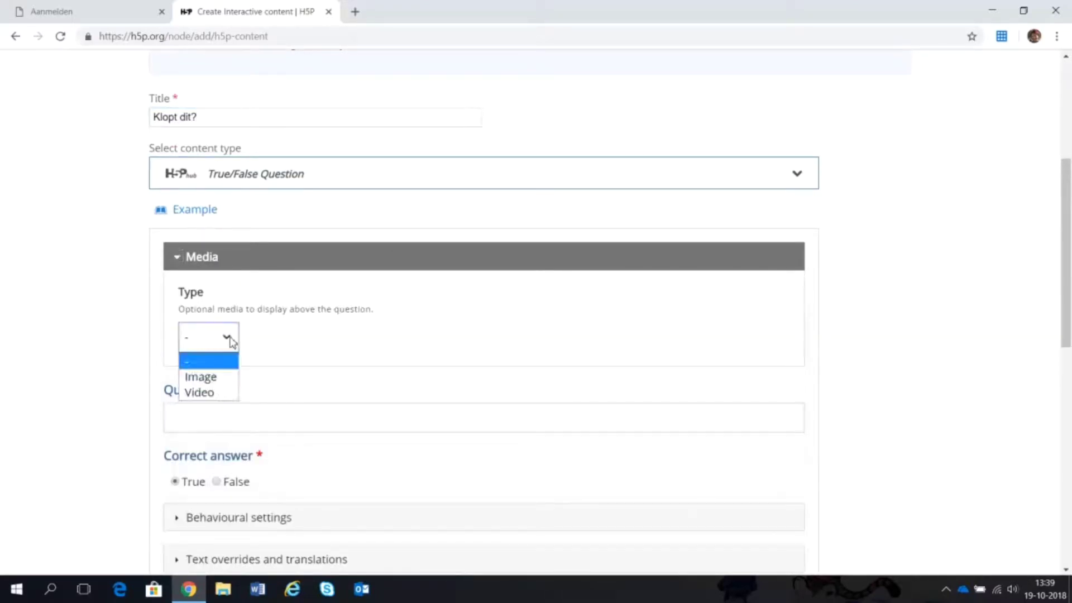
{"action": "left_click", "coordinate": [217, 378]}
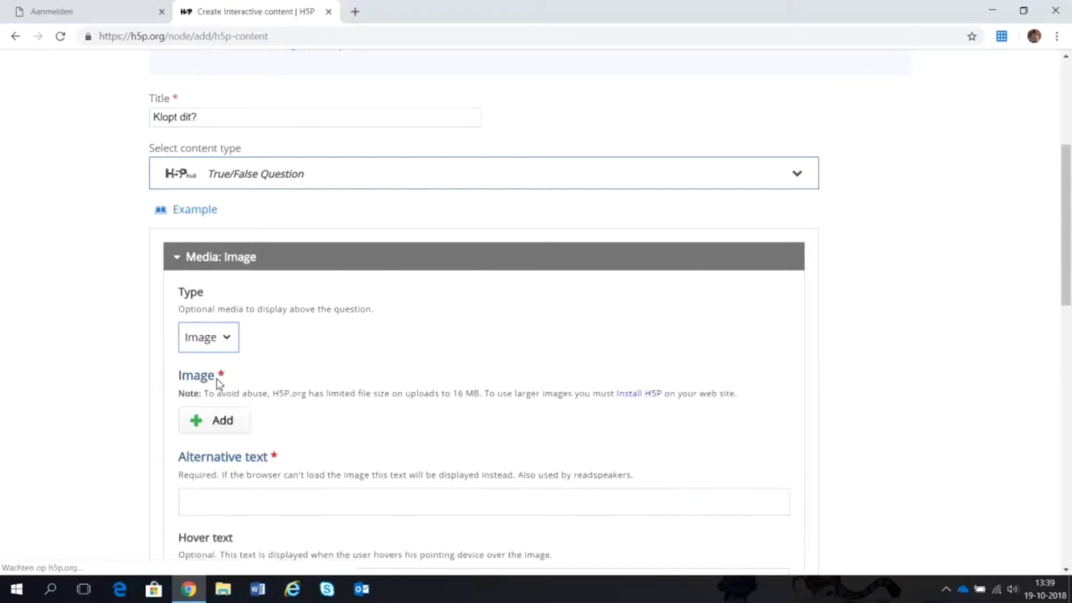
{"action": "left_click", "coordinate": [223, 425]}
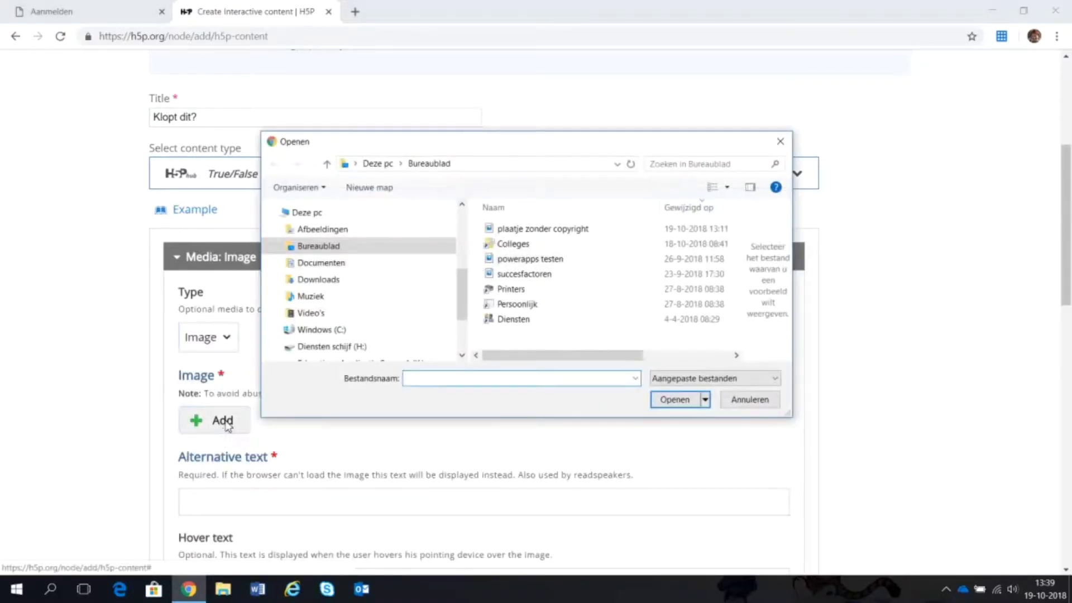
{"action": "double_click", "coordinate": [565, 229]}
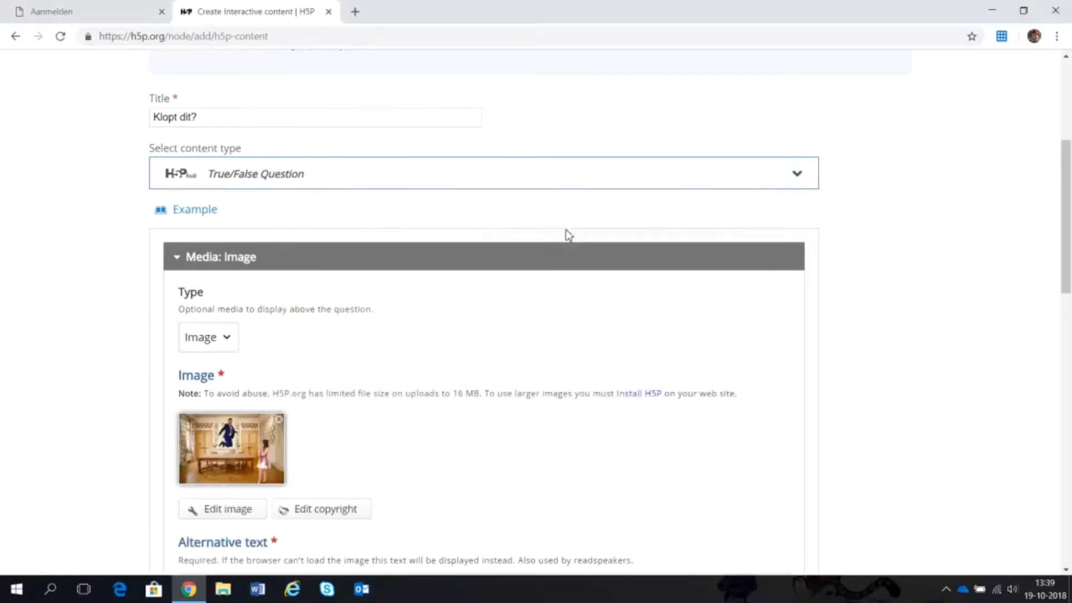
Step: Enter "Dit plaatje werkt niet" as the image's alternative text, leaving the hover text empty
{"action": "left_click_drag", "start_coordinate": [1068, 197], "coordinate": [1068, 226]}
{"action": "scroll", "coordinate": [1067, 221], "scroll_direction": "down", "scroll_amount": 1}
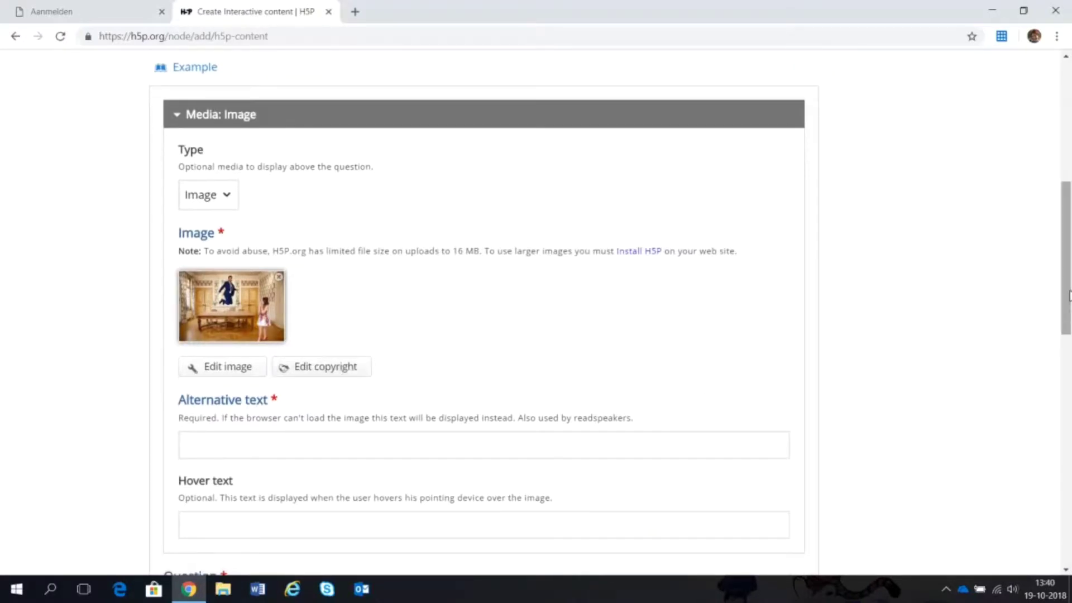
{"action": "scroll", "coordinate": [1066, 257], "scroll_direction": "down", "scroll_amount": 2}
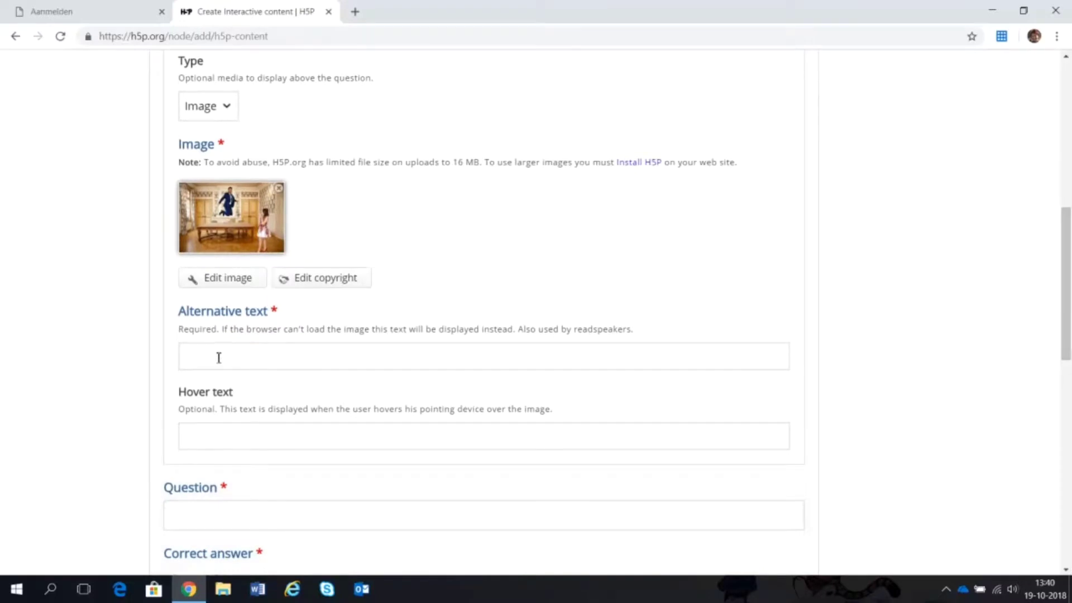
{"action": "left_click", "coordinate": [219, 358]}
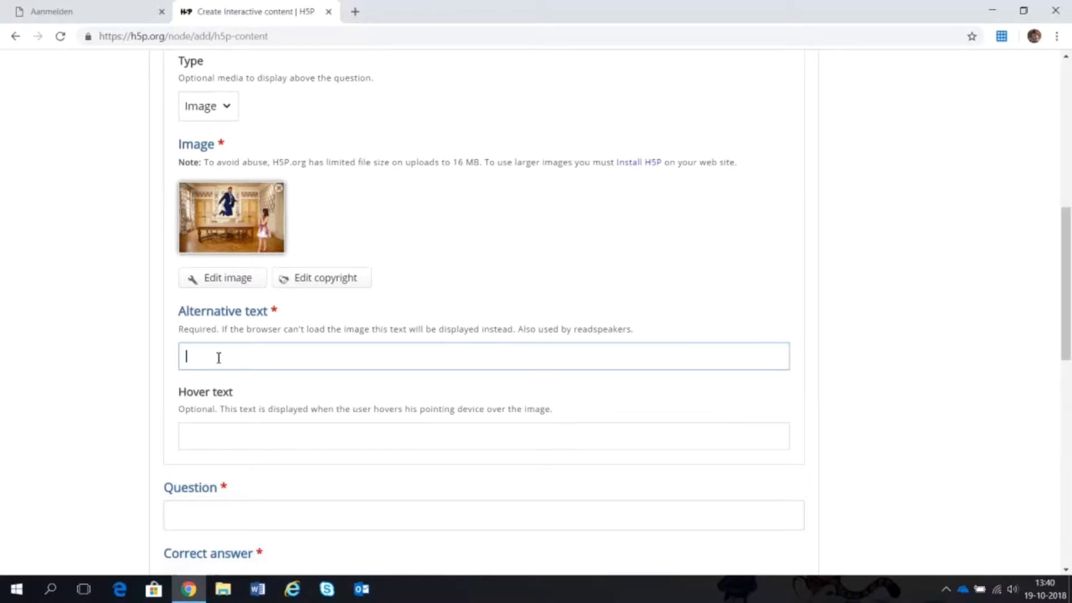
{"action": "type", "text": "Dit plaatje werkt niet"}
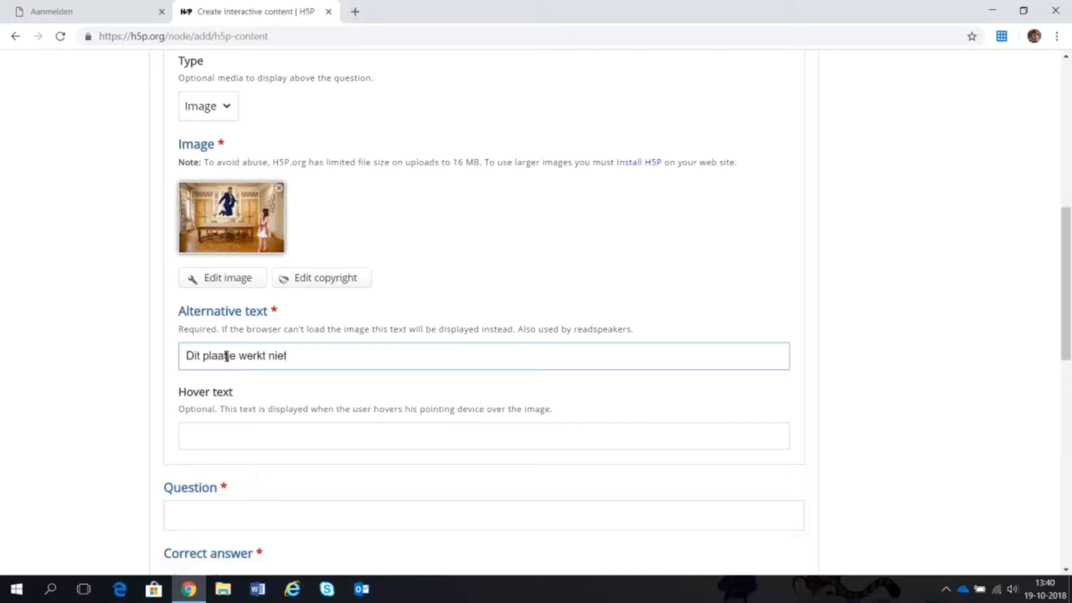
{"action": "left_click", "coordinate": [195, 436]}
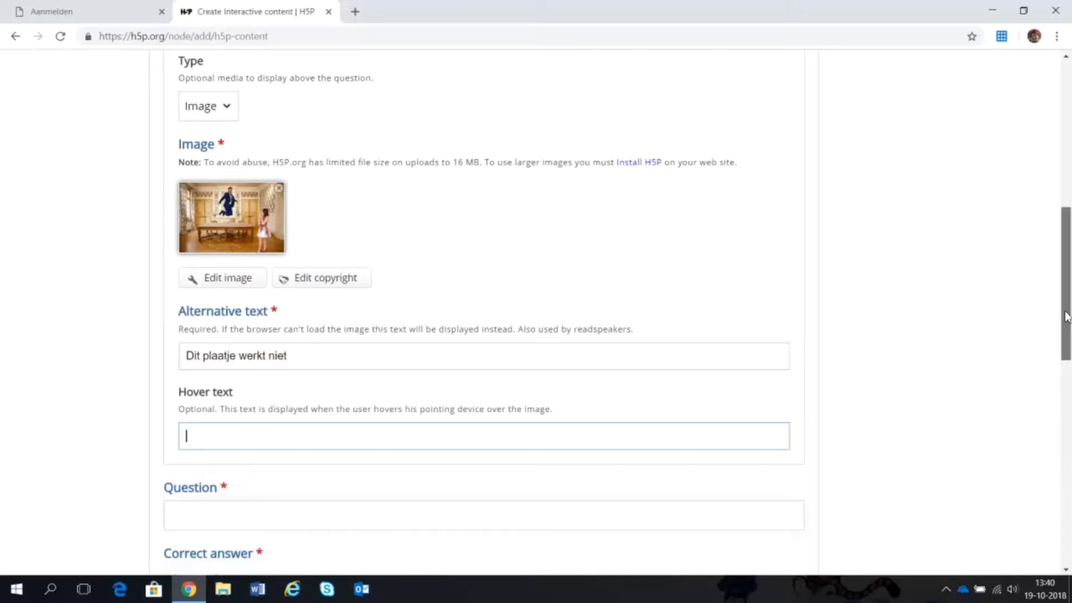
Step: Enter the question text "Heeft de man een blauw pak aan?"
{"action": "left_click_drag", "start_coordinate": [1066, 317], "coordinate": [1066, 323]}
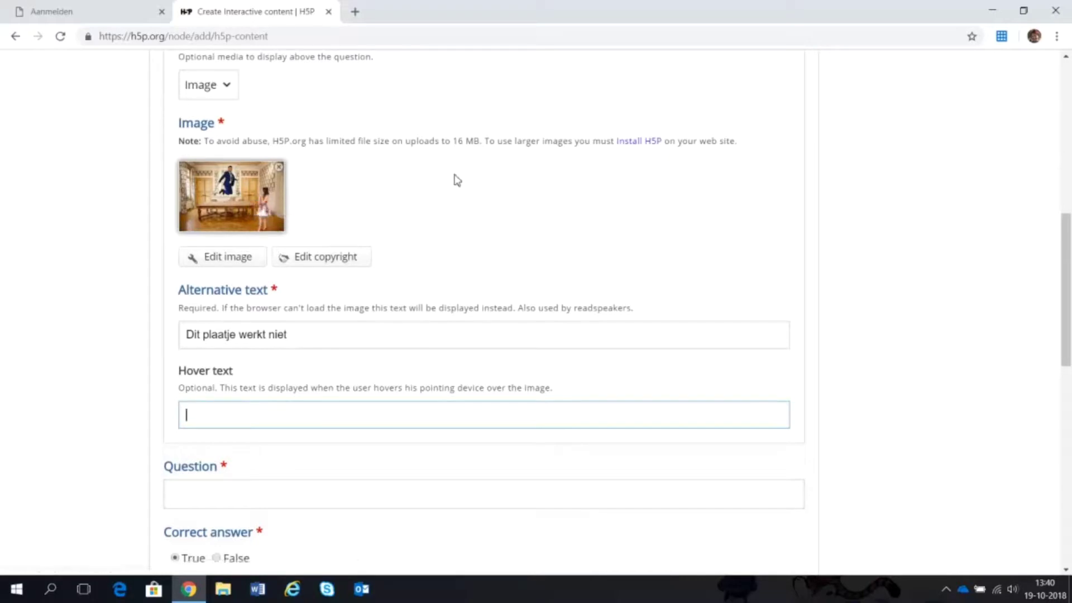
{"action": "left_click_drag", "start_coordinate": [1068, 287], "coordinate": [1067, 312]}
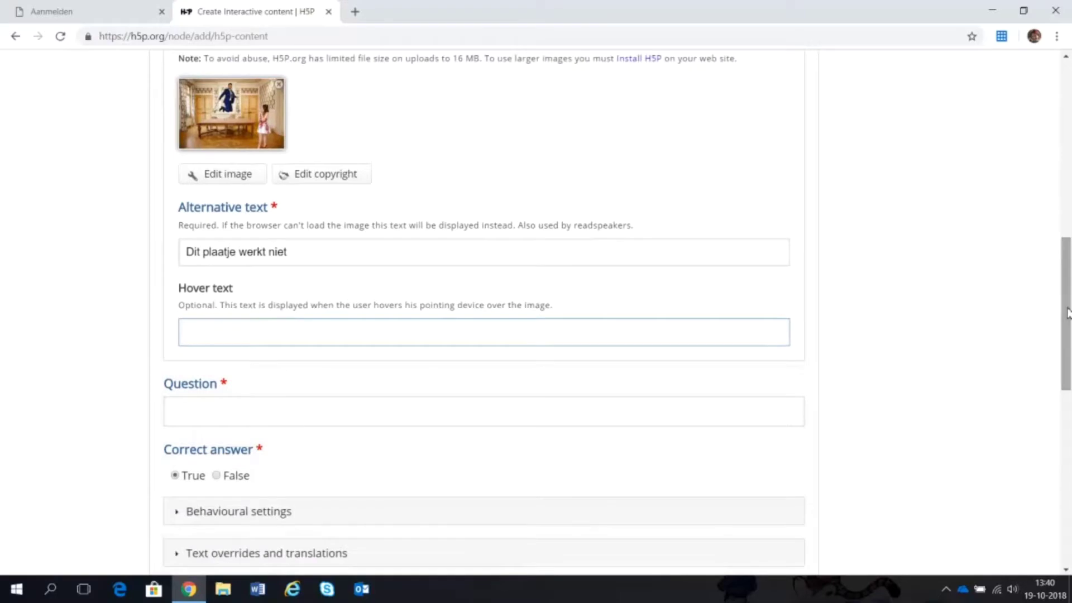
{"action": "left_click", "coordinate": [198, 414]}
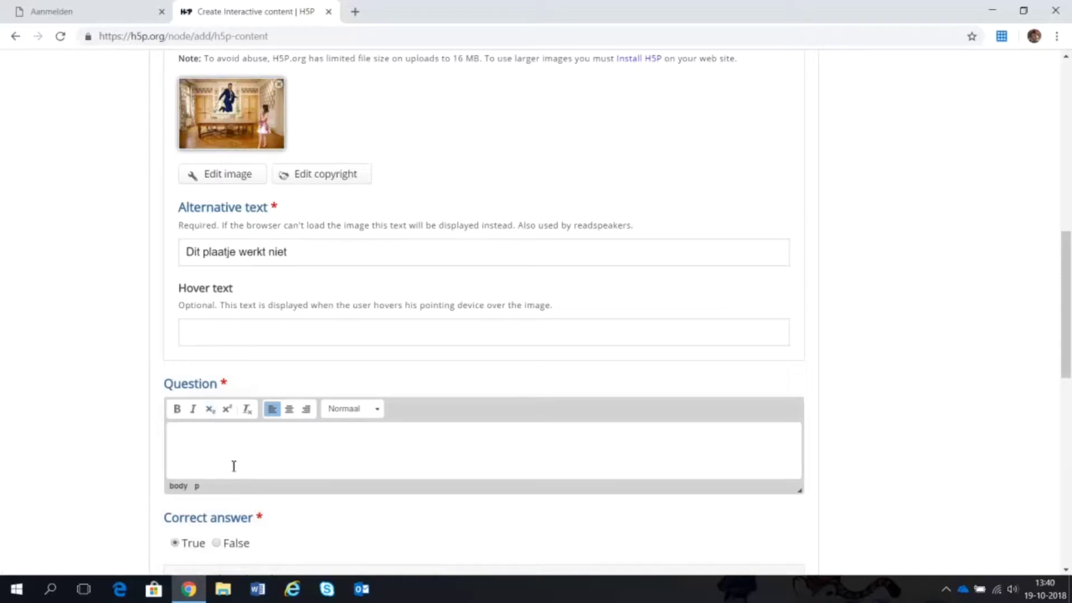
{"action": "type", "text": "Heeft de man een blauw pak aan?"}
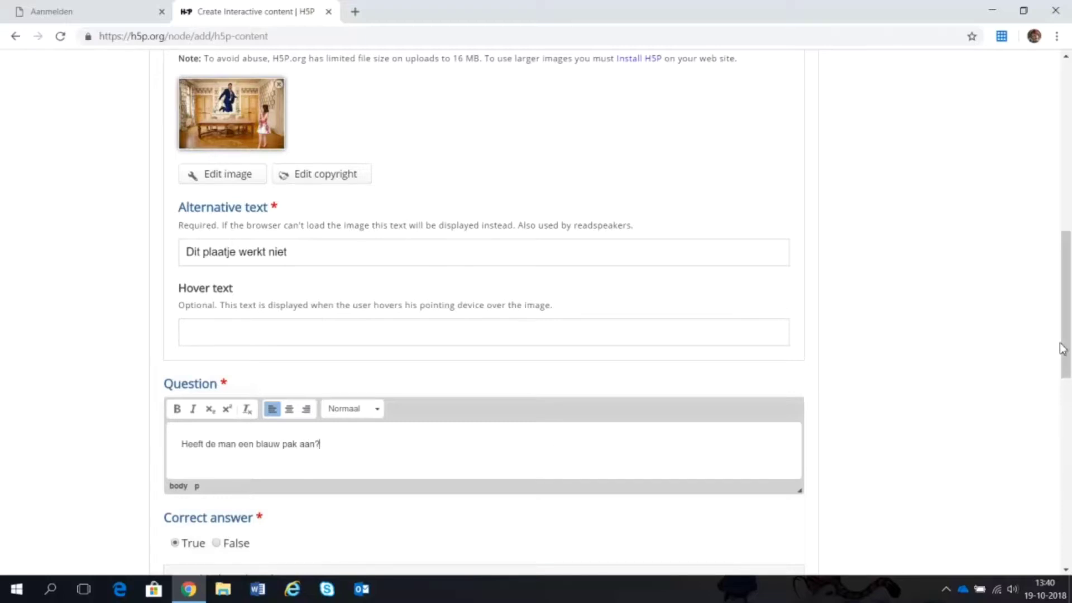
Step: Make the whole question text bold
{"action": "scroll", "coordinate": [1062, 352], "scroll_direction": "down", "scroll_amount": 2}
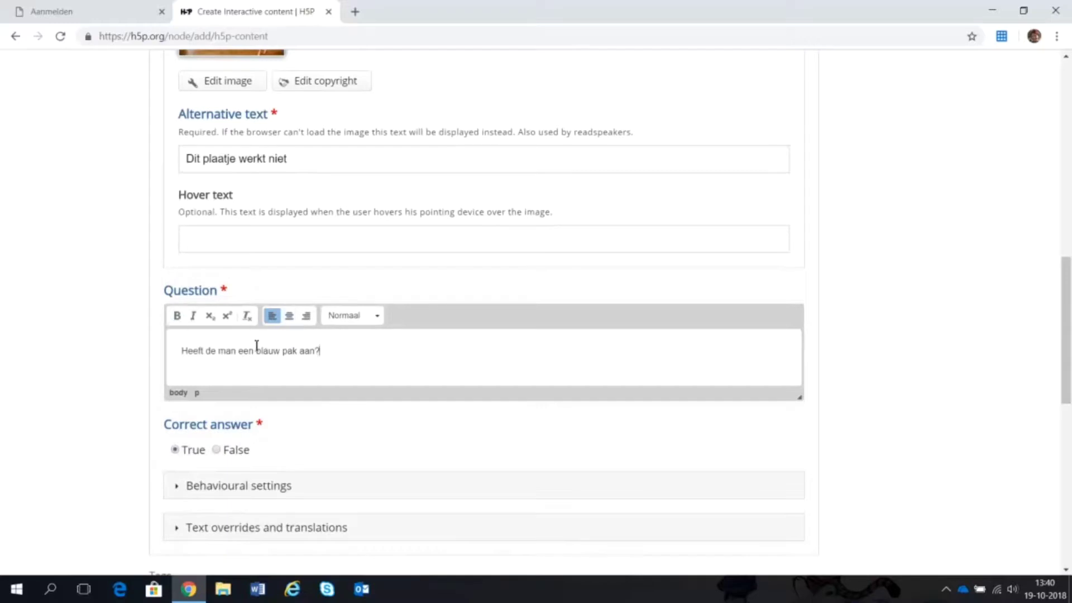
{"action": "left_click_drag", "start_coordinate": [328, 351], "coordinate": [180, 352]}
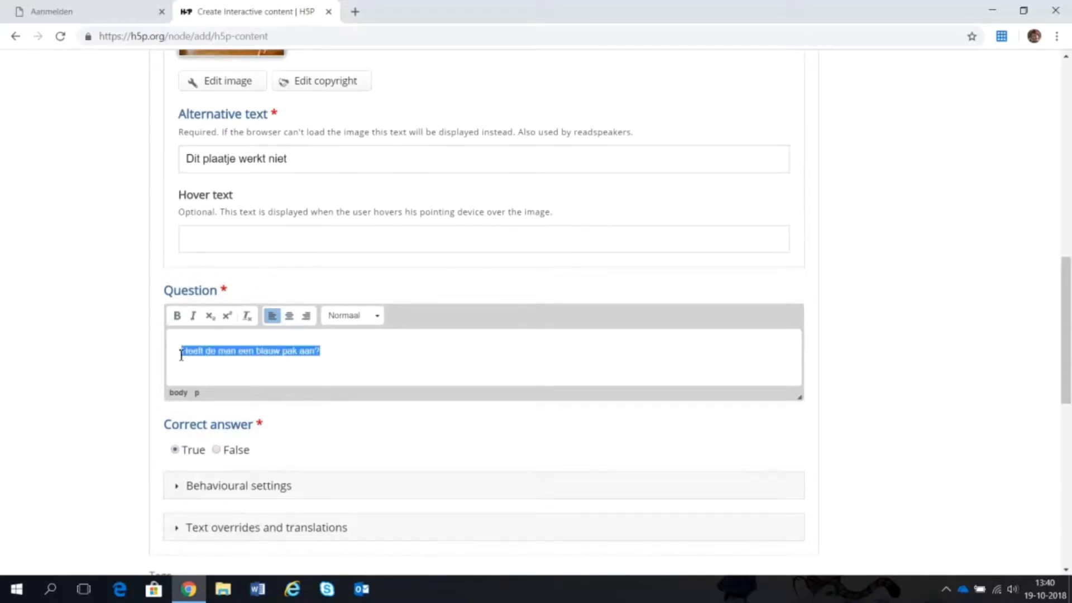
{"action": "left_click", "coordinate": [177, 316]}
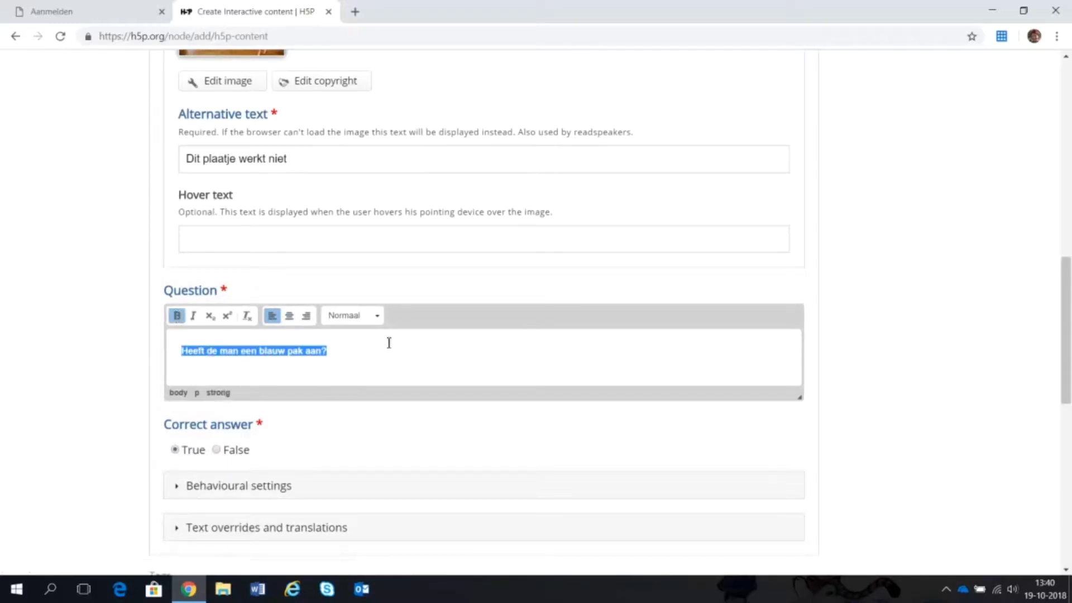
{"action": "left_click", "coordinate": [446, 361]}
Step: In the behavioural settings, enter the correct-answer feedback "Goed gezien!" and the wrong-answer feedback "Hm, kijk nog eens goed.."
{"action": "scroll", "coordinate": [1067, 366], "scroll_direction": "down", "scroll_amount": 3}
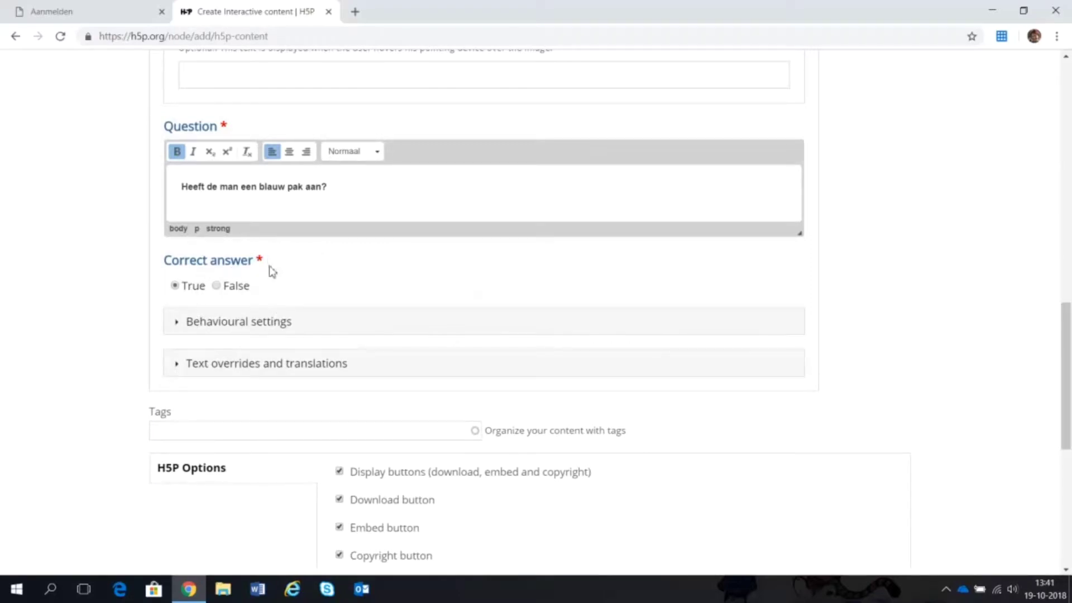
{"action": "left_click", "coordinate": [294, 330]}
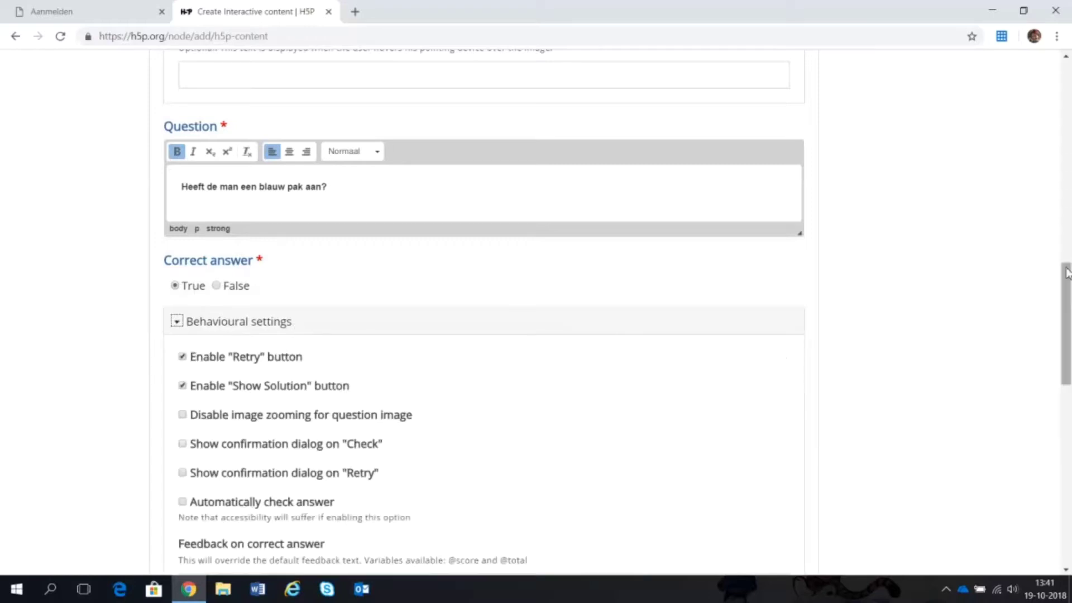
{"action": "left_click_drag", "start_coordinate": [1067, 274], "coordinate": [1068, 302]}
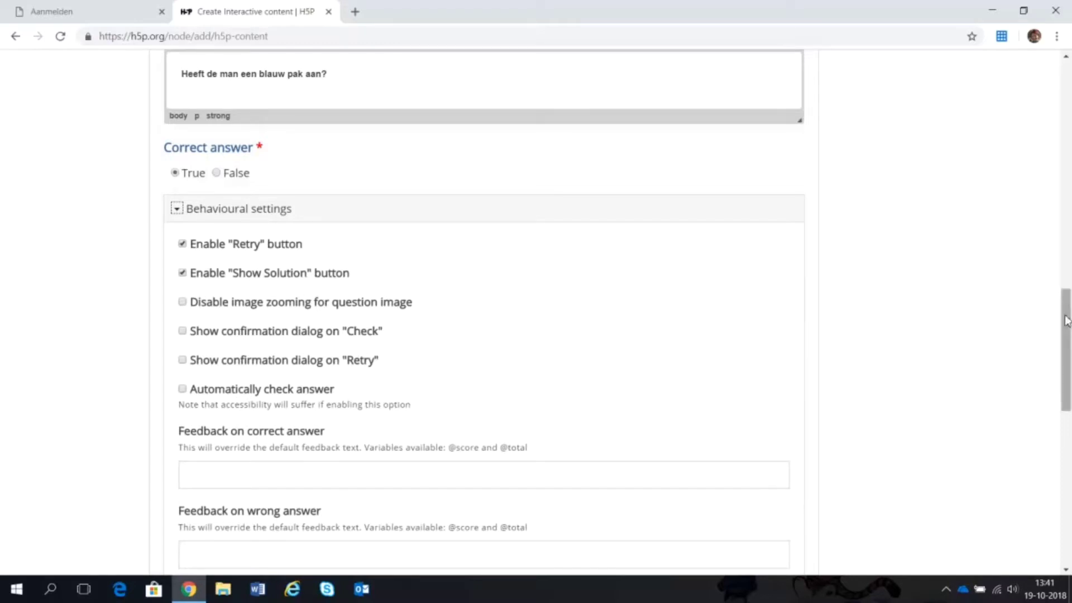
{"action": "left_click_drag", "start_coordinate": [1067, 323], "coordinate": [1069, 344]}
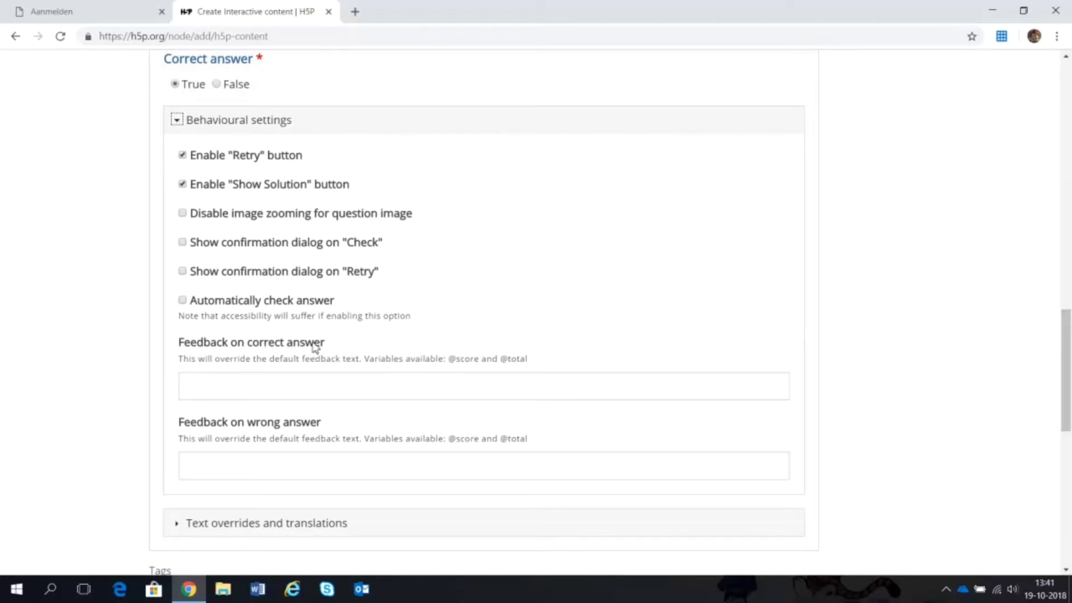
{"action": "left_click", "coordinate": [198, 391]}
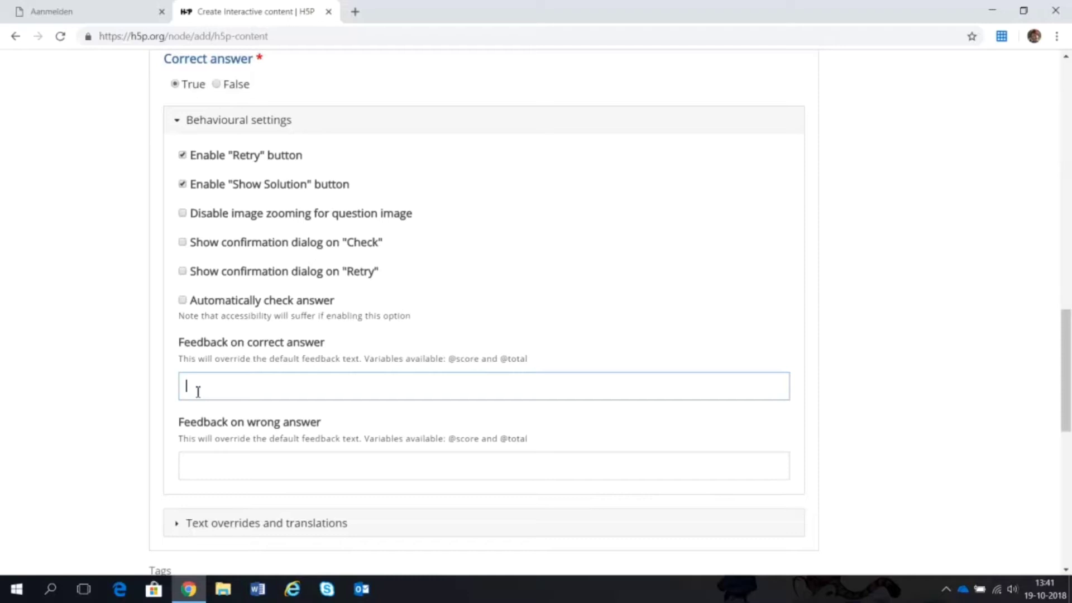
{"action": "type", "text": "Goed gezien!"}
{"action": "left_click", "coordinate": [199, 466]}
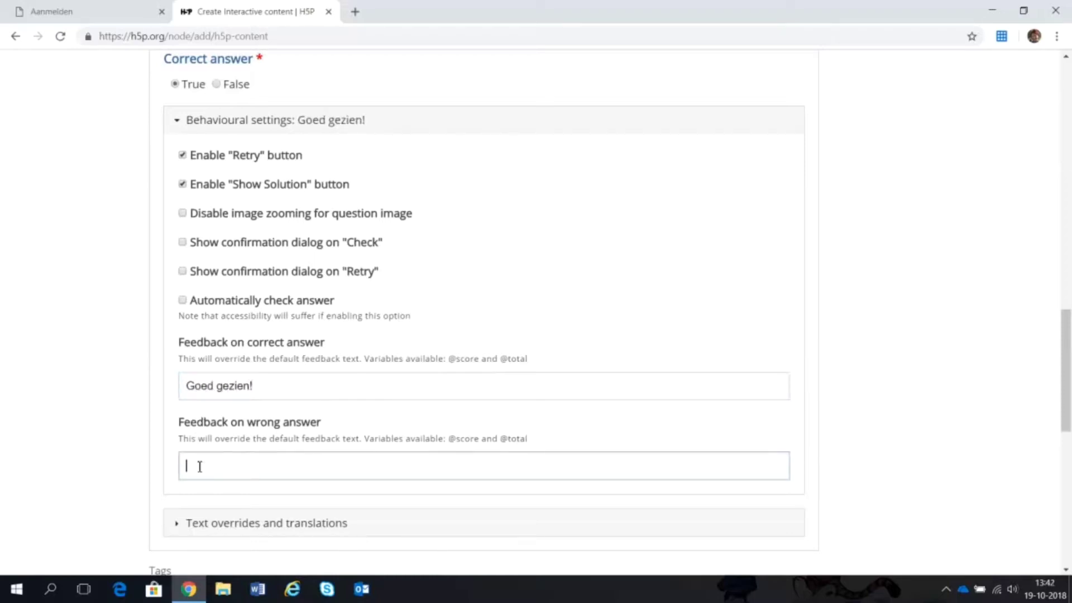
{"action": "type", "text": "Hm, kijk nog eens goed."}
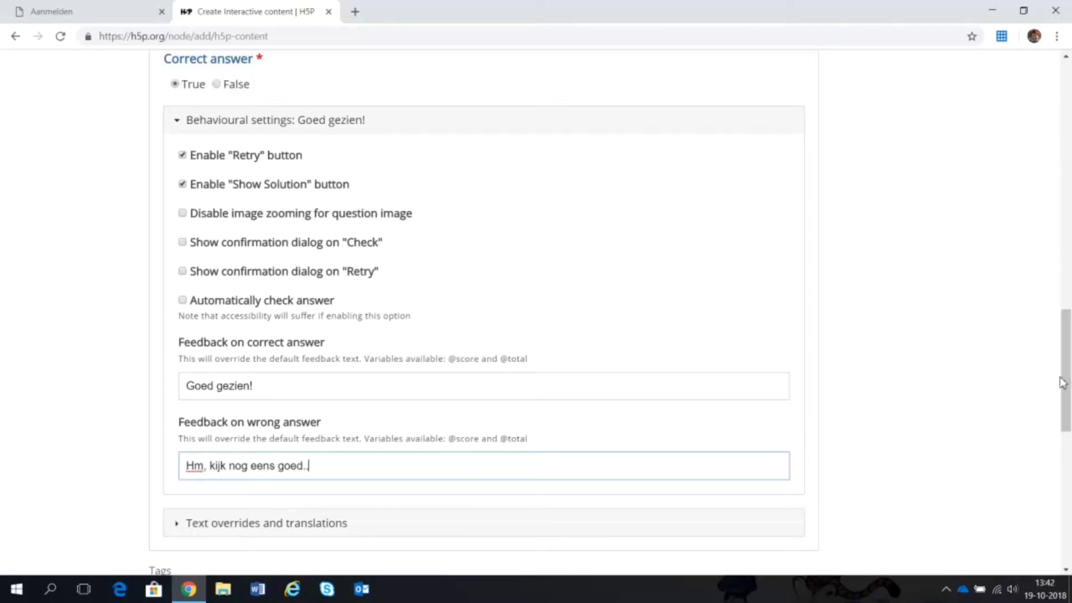
{"action": "left_click_drag", "start_coordinate": [1062, 383], "coordinate": [1056, 426]}
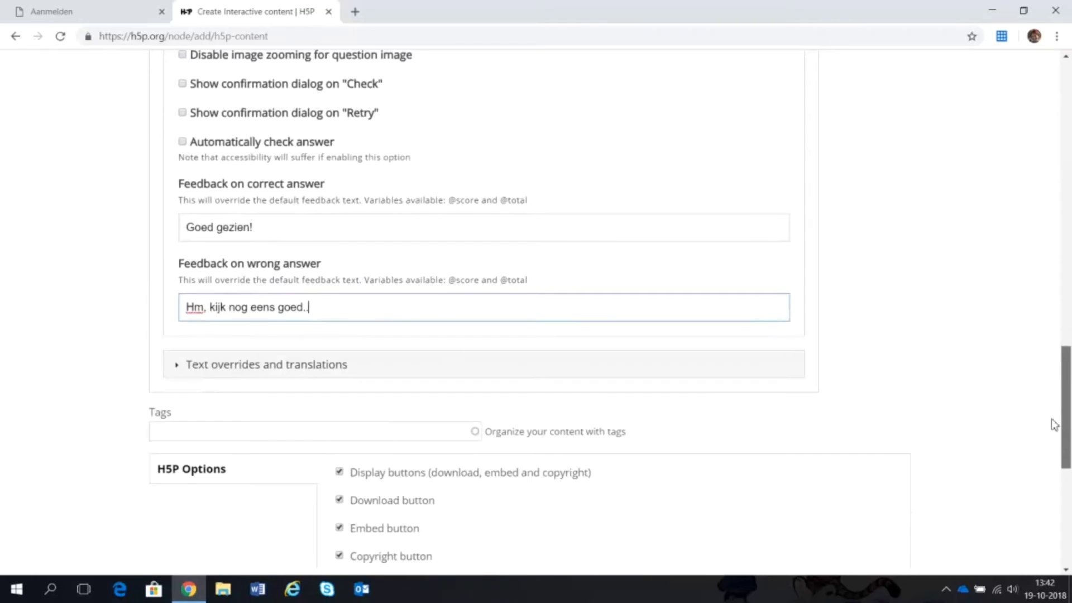
Step: In the text overrides for the True/False question's interface, set the true button's label to "Klopt!"
{"action": "left_click", "coordinate": [299, 371]}
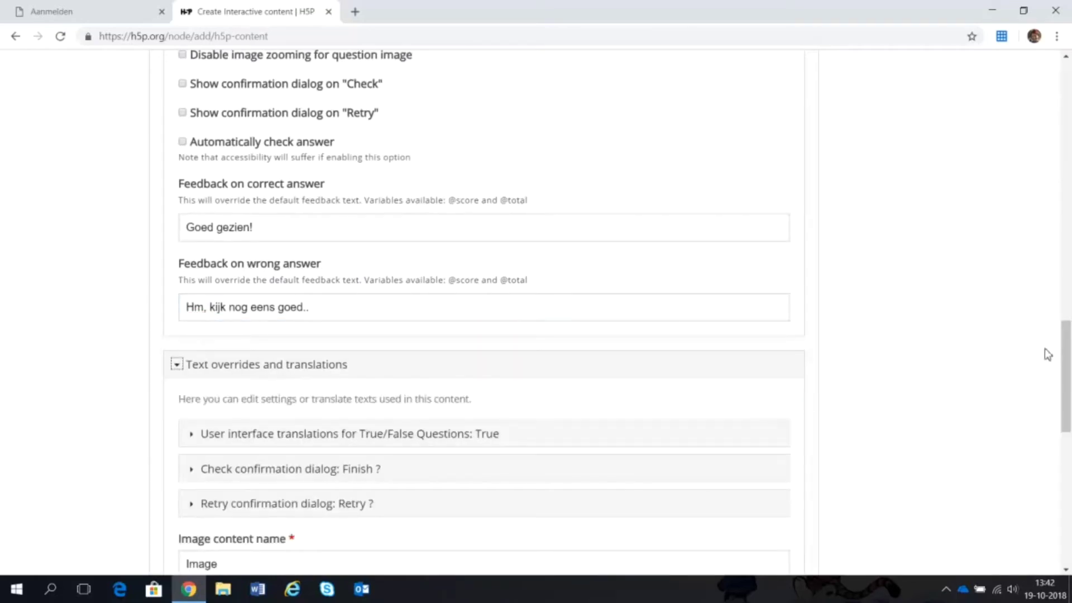
{"action": "left_click_drag", "start_coordinate": [1065, 360], "coordinate": [1068, 390]}
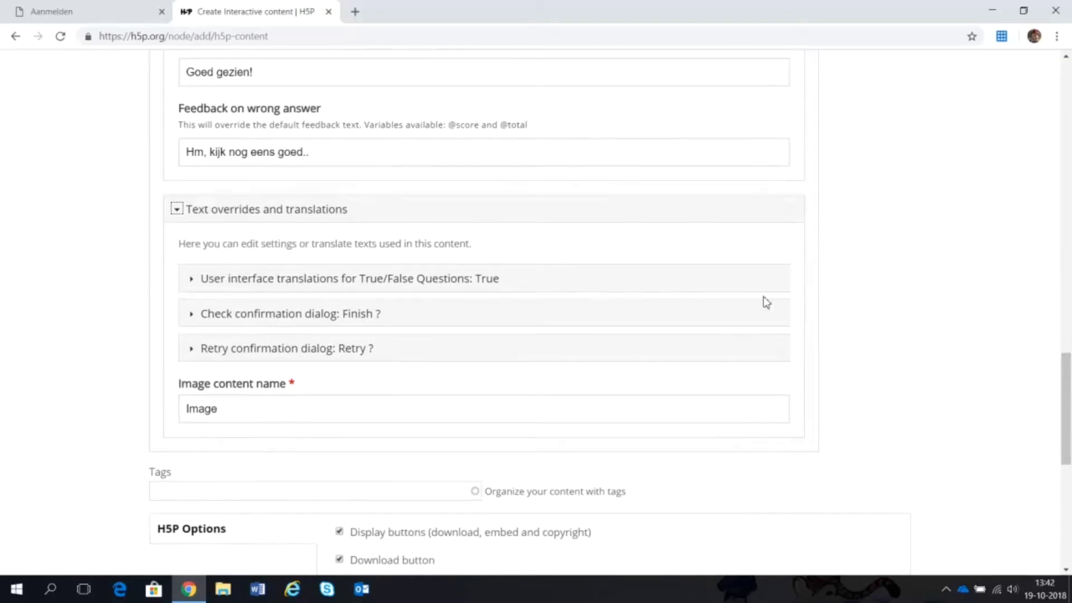
{"action": "left_click", "coordinate": [494, 279]}
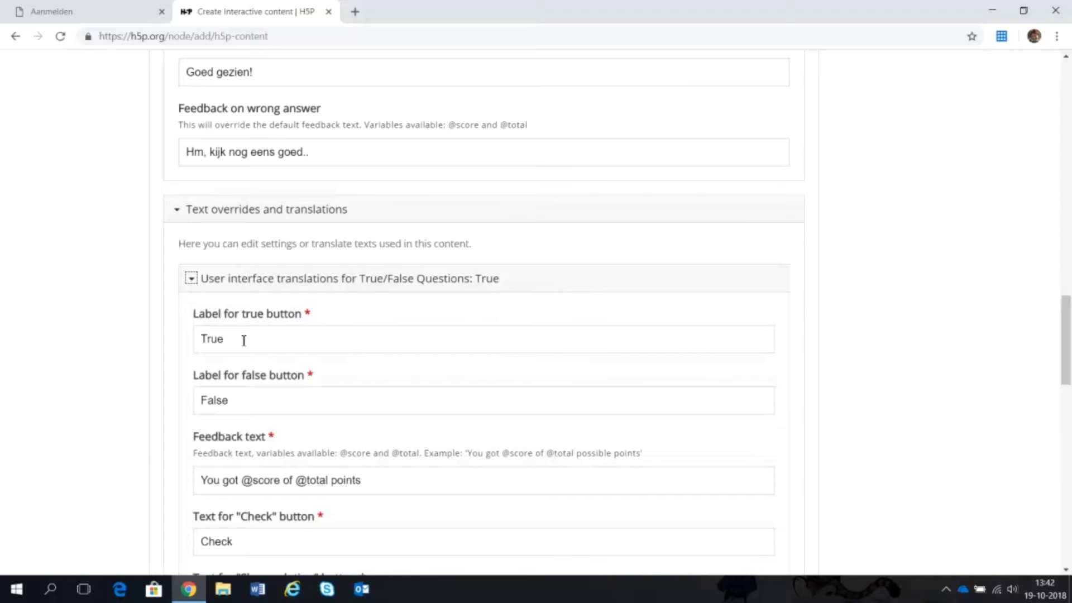
{"action": "left_click_drag", "start_coordinate": [243, 340], "coordinate": [173, 342]}
{"action": "type", "text": "Klopt!"}
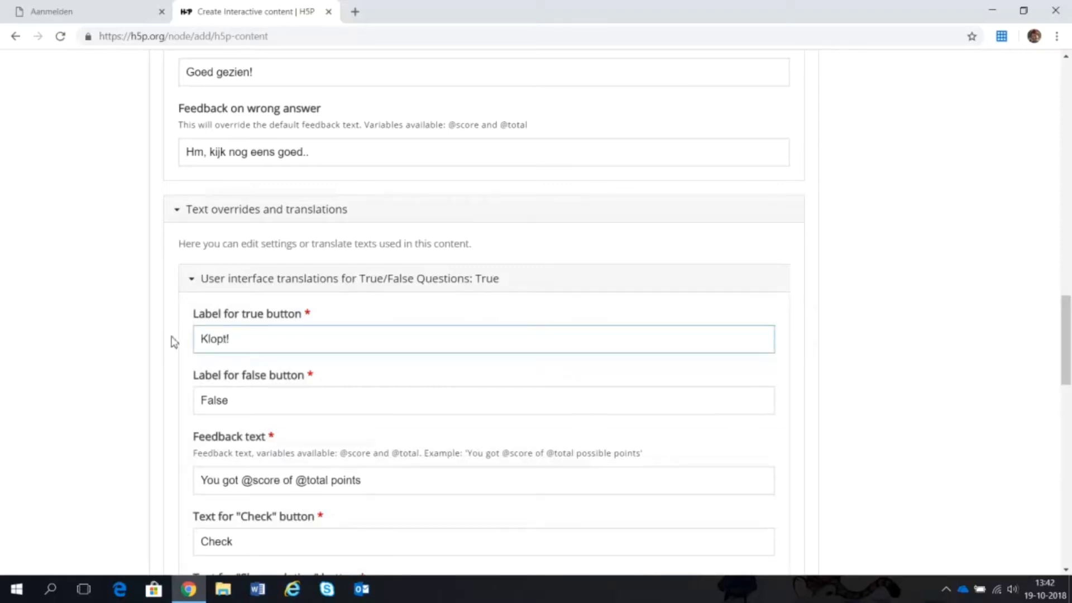
Step: Set the false button's label to "Klopt niet"
{"action": "left_click", "coordinate": [243, 404]}
{"action": "key", "text": "BackSpace"}
{"action": "key", "text": "BackSpace"}
{"action": "key", "text": "BackSpace"}
{"action": "key", "text": "BackSpace"}
{"action": "key", "text": "BackSpace"}
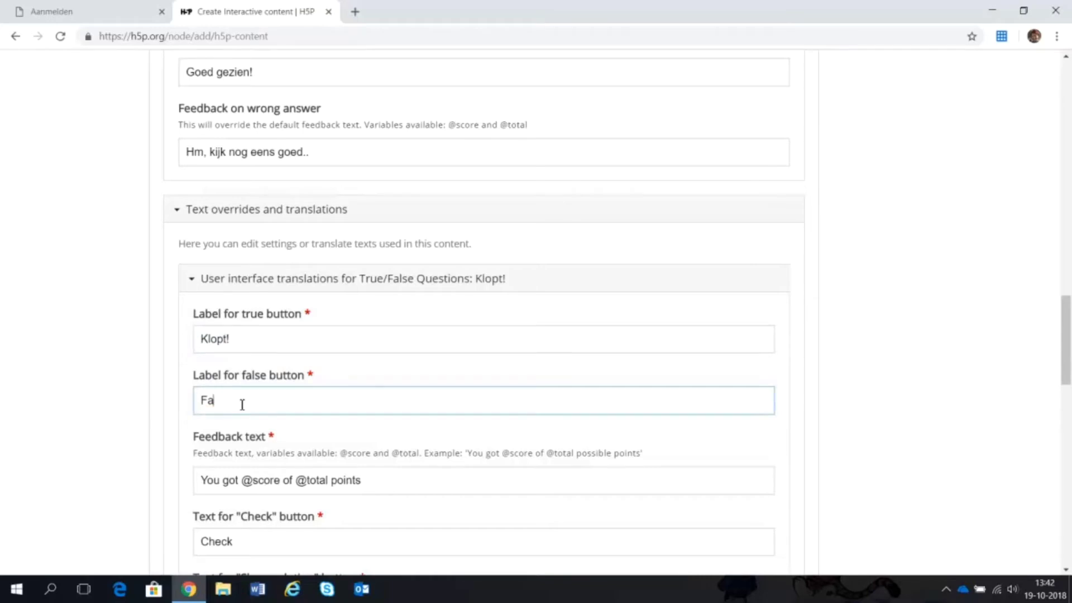
{"action": "type", "text": "Klopt niet"}
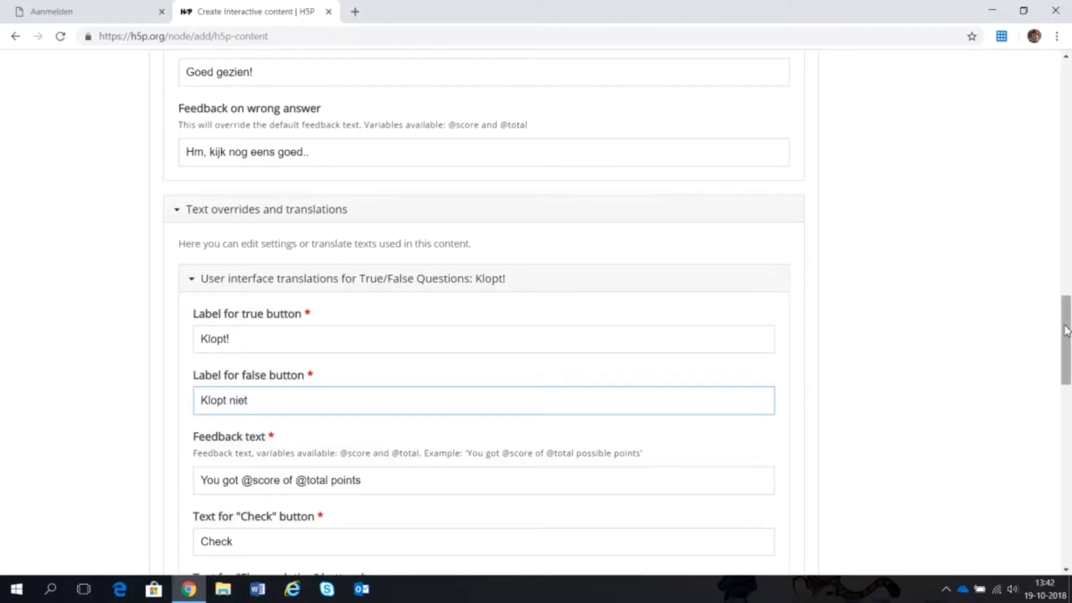
Step: Set the "Show solution" button text to "Laat het goede antwoord zien" and the "Retry" button text to "Nog een keer"
{"action": "left_click_drag", "start_coordinate": [1066, 331], "coordinate": [1066, 375]}
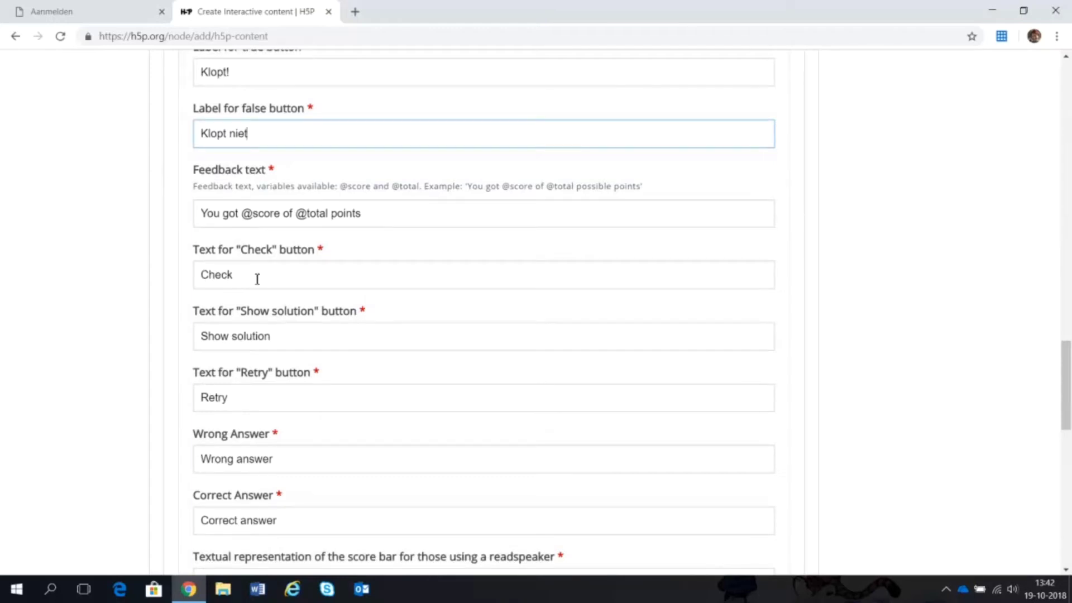
{"action": "triple_click", "coordinate": [284, 344]}
{"action": "key", "text": "BackSpace"}
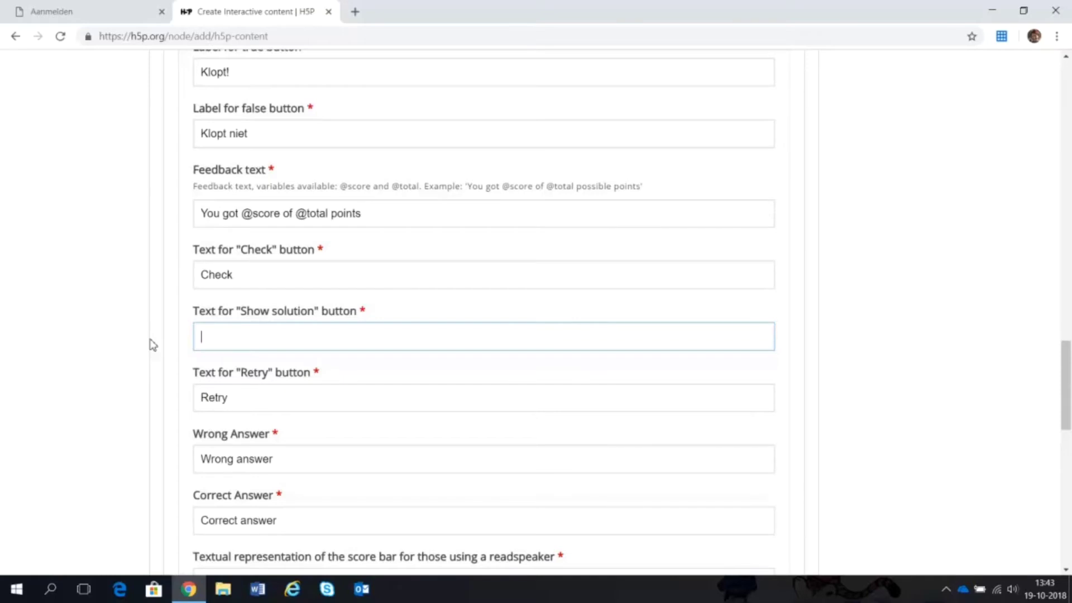
{"action": "type", "text": "Laat het h"}
{"action": "type", "text": "oede an"}
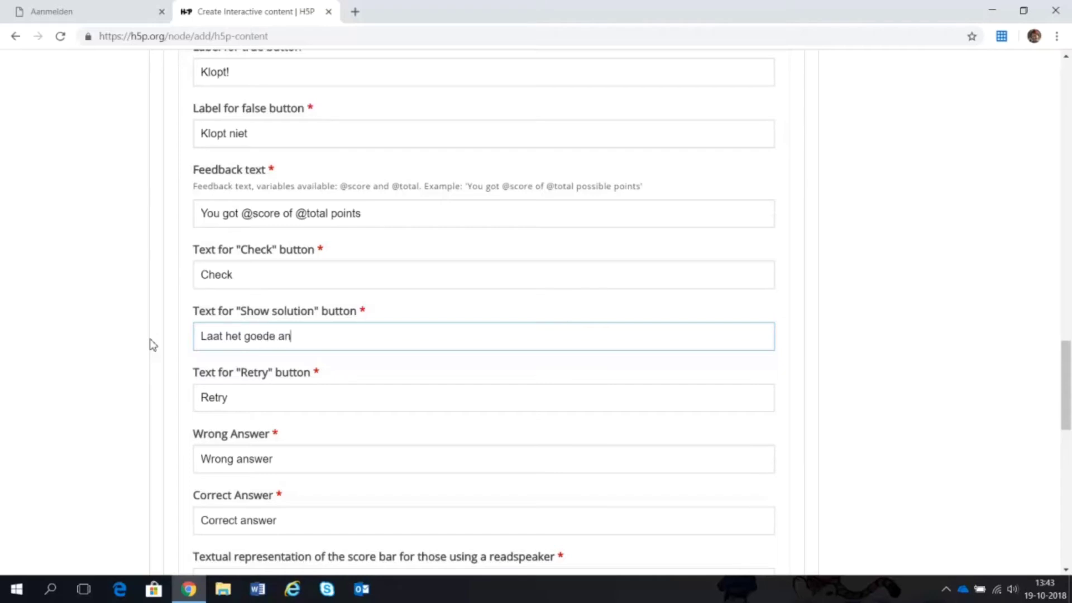
{"action": "type", "text": "twoord zien"}
{"action": "left_click", "coordinate": [241, 401]}
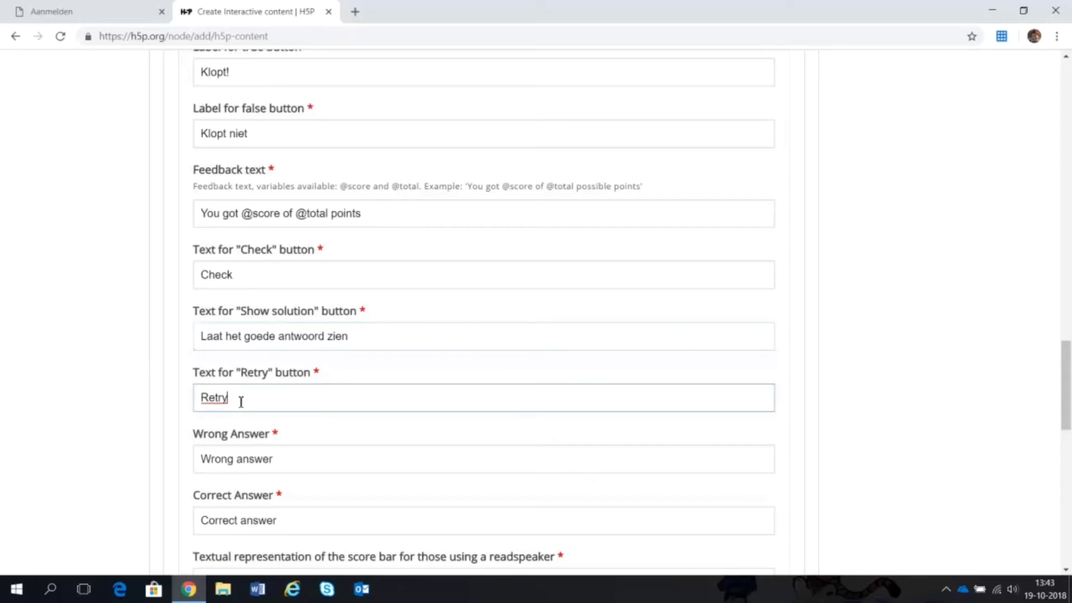
{"action": "left_click_drag", "start_coordinate": [241, 401], "coordinate": [202, 399]}
{"action": "type", "text": "Nog een keer"}
Step: Set the wrong answer text to "Helaas" and the correct answer text to "Goed"
{"action": "left_click", "coordinate": [289, 461]}
{"action": "left_click_drag", "start_coordinate": [288, 461], "coordinate": [161, 462]}
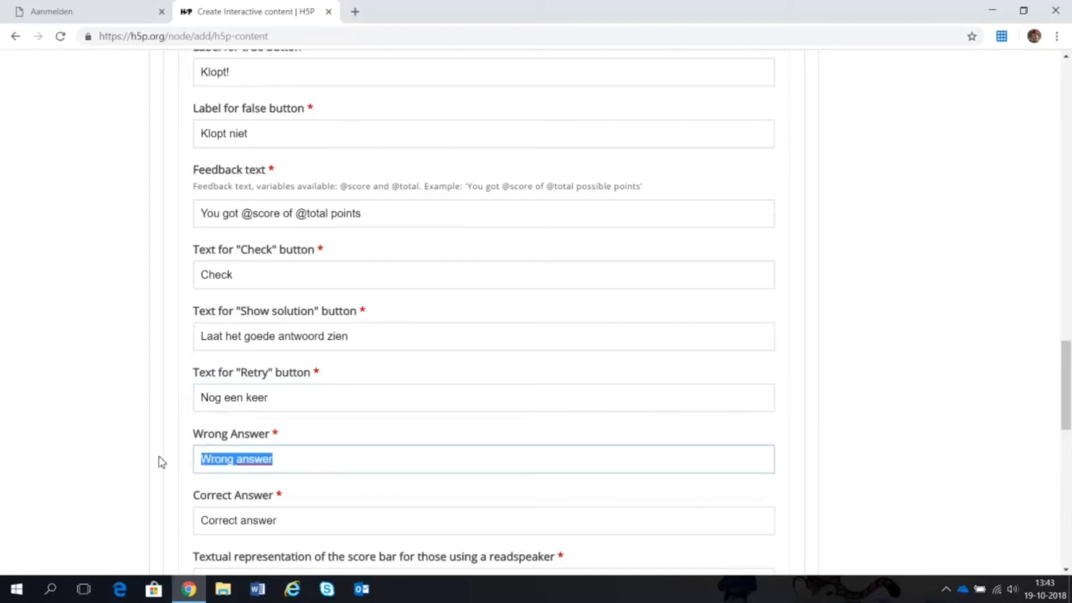
{"action": "type", "text": "Helaas"}
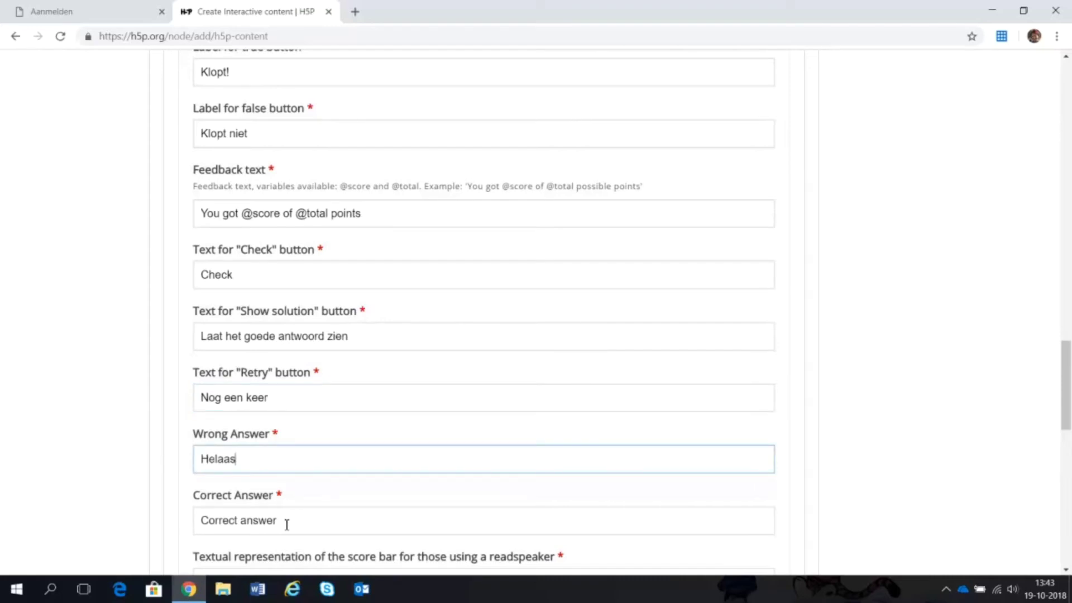
{"action": "left_click_drag", "start_coordinate": [287, 520], "coordinate": [113, 518]}
{"action": "type", "text": "Goed"}
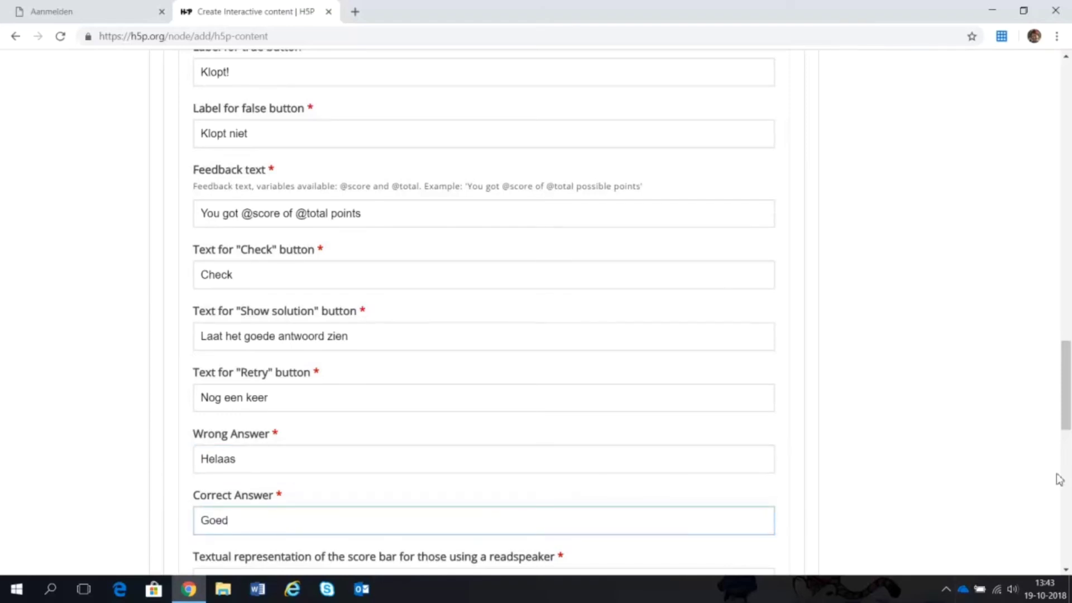
Step: Save the True/False question, keeping the remaining text overrides and H5P display options as they are
{"action": "left_click_drag", "start_coordinate": [1067, 390], "coordinate": [1068, 430]}
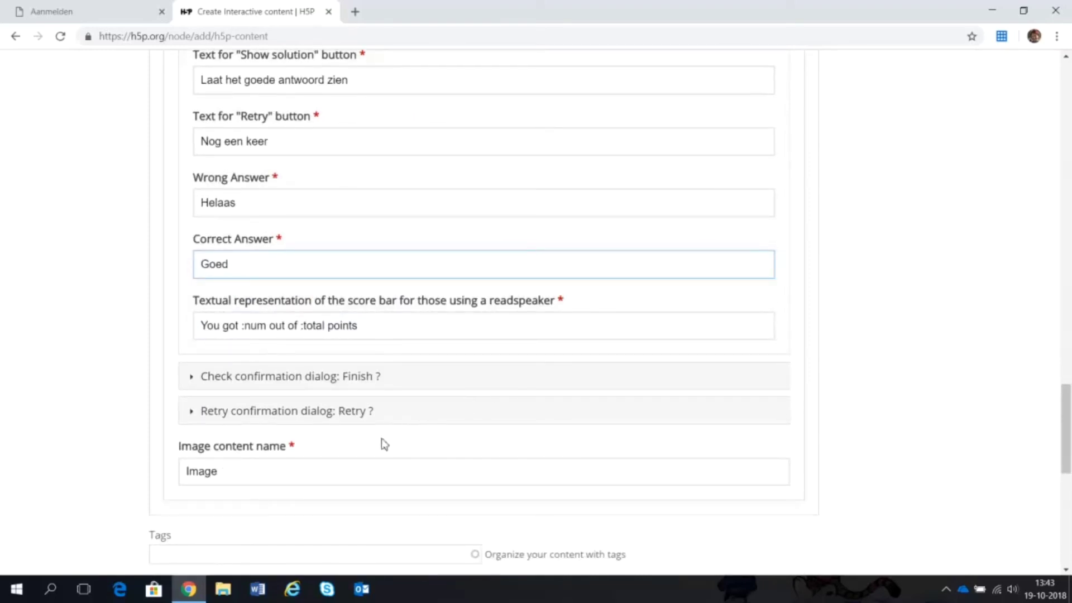
{"action": "left_click_drag", "start_coordinate": [1069, 384], "coordinate": [1069, 440]}
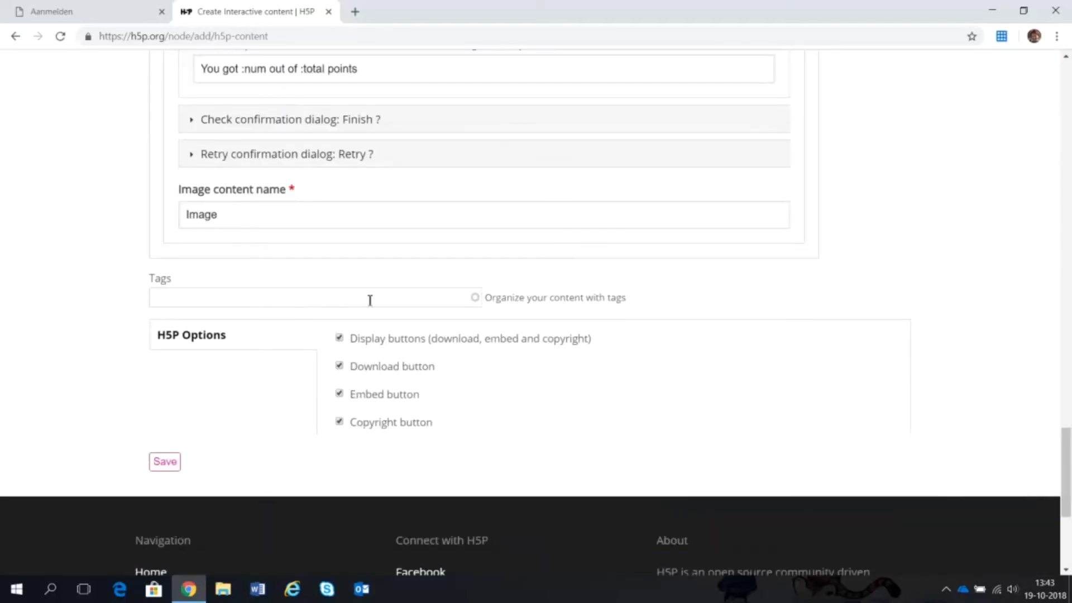
{"action": "left_click", "coordinate": [173, 463]}
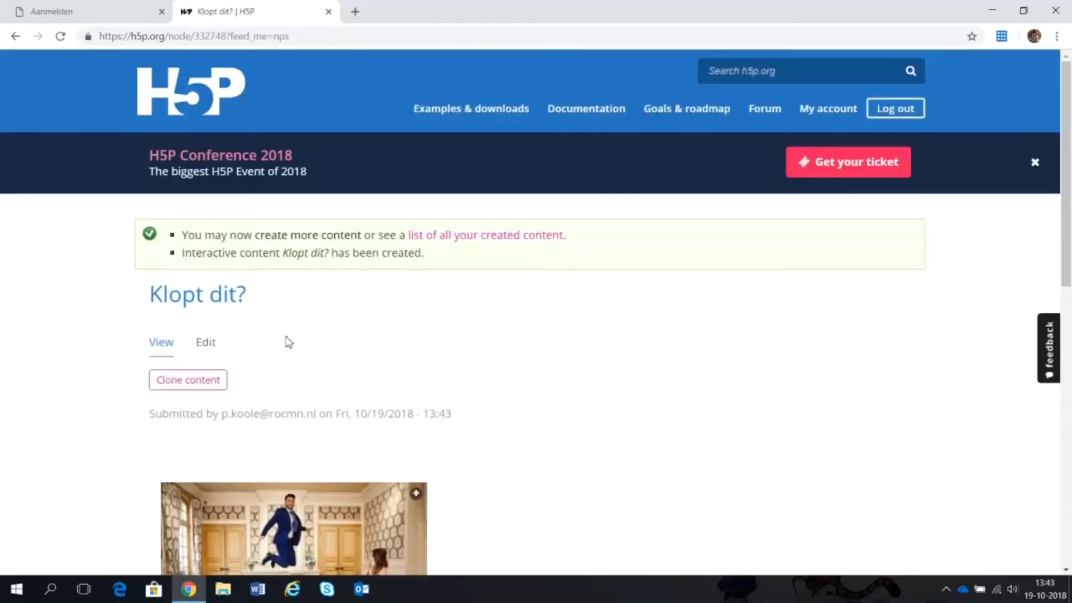
Step: View the saved question, test it by checking the answer "Klopt niet", and reveal the solution
{"action": "left_click", "coordinate": [165, 346]}
{"action": "left_click_drag", "start_coordinate": [1064, 268], "coordinate": [1068, 361]}
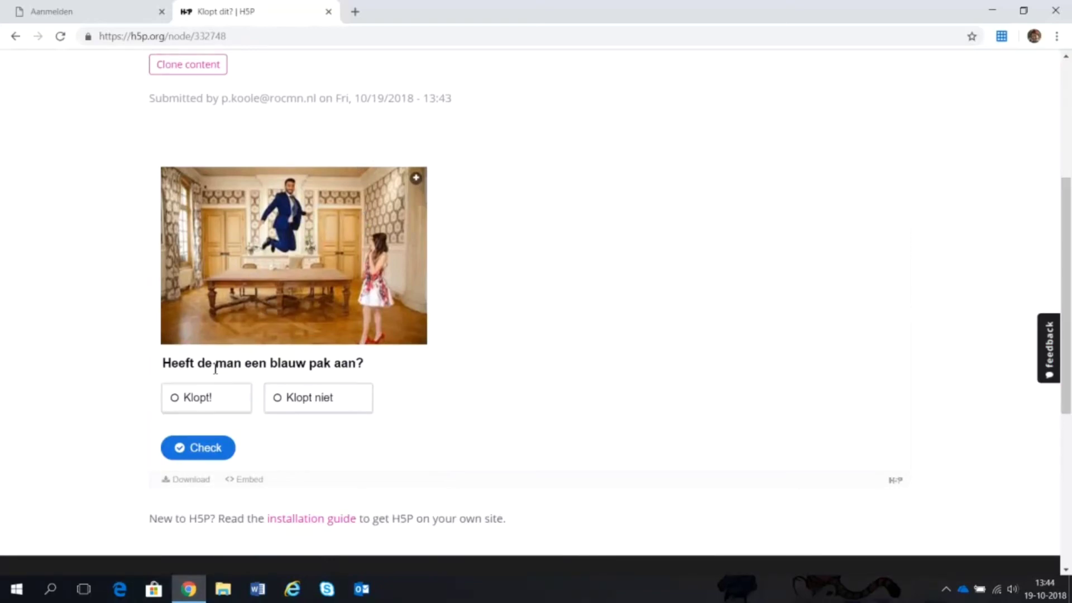
{"action": "left_click", "coordinate": [283, 406]}
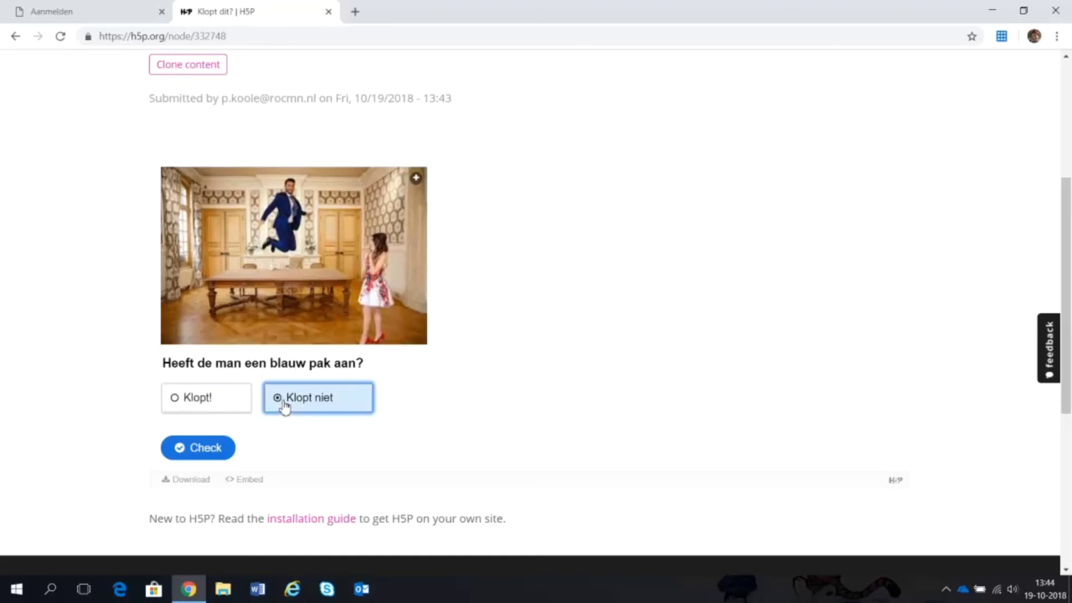
{"action": "left_click", "coordinate": [206, 448]}
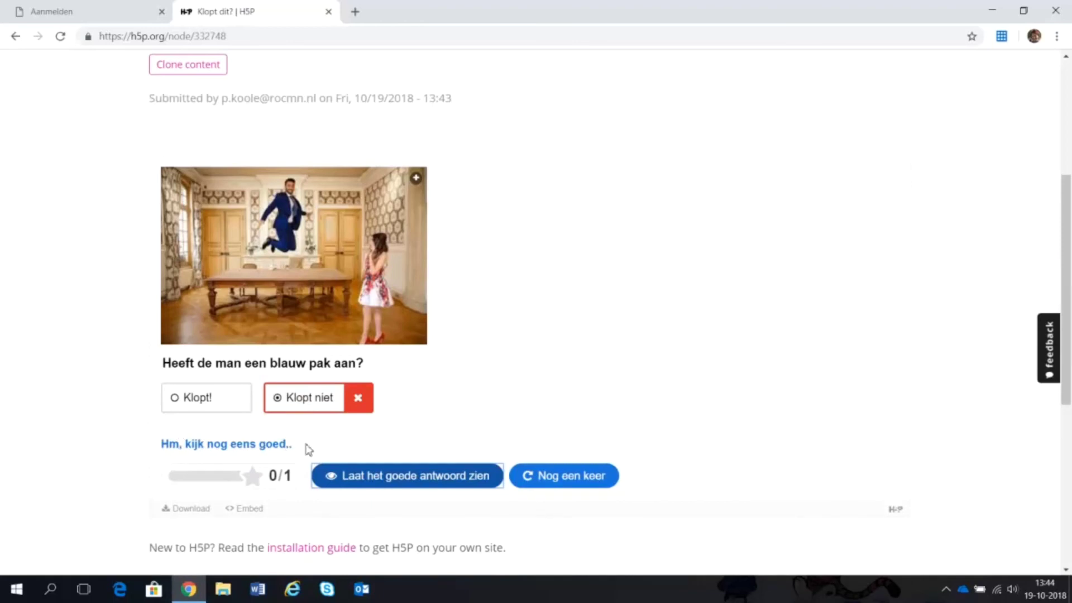
{"action": "left_click", "coordinate": [438, 481]}
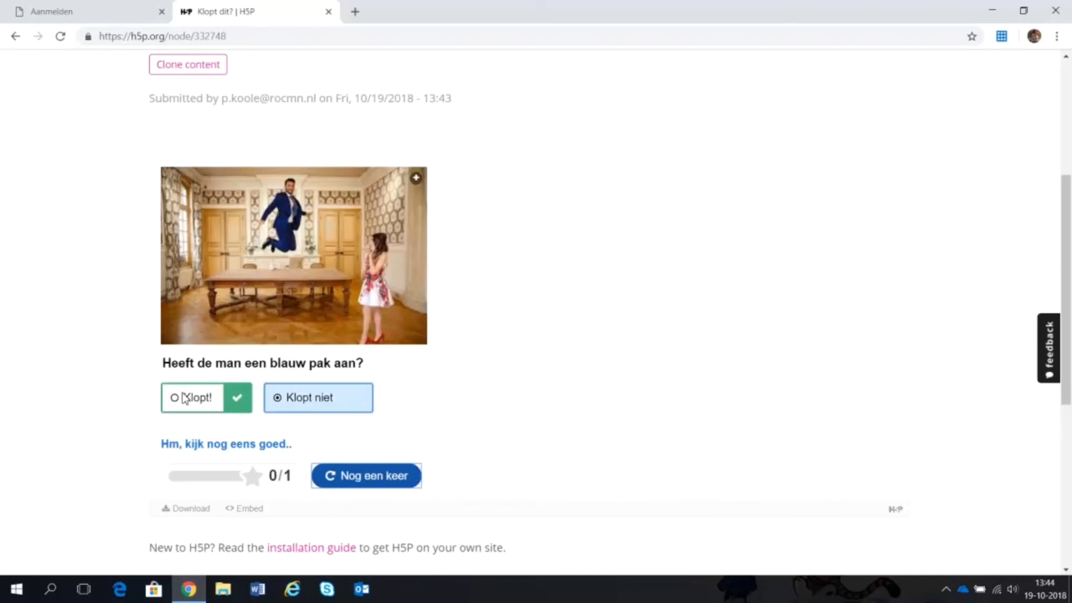
Step: Retry the question and check the answer "Klopt!"
{"action": "left_click", "coordinate": [371, 479]}
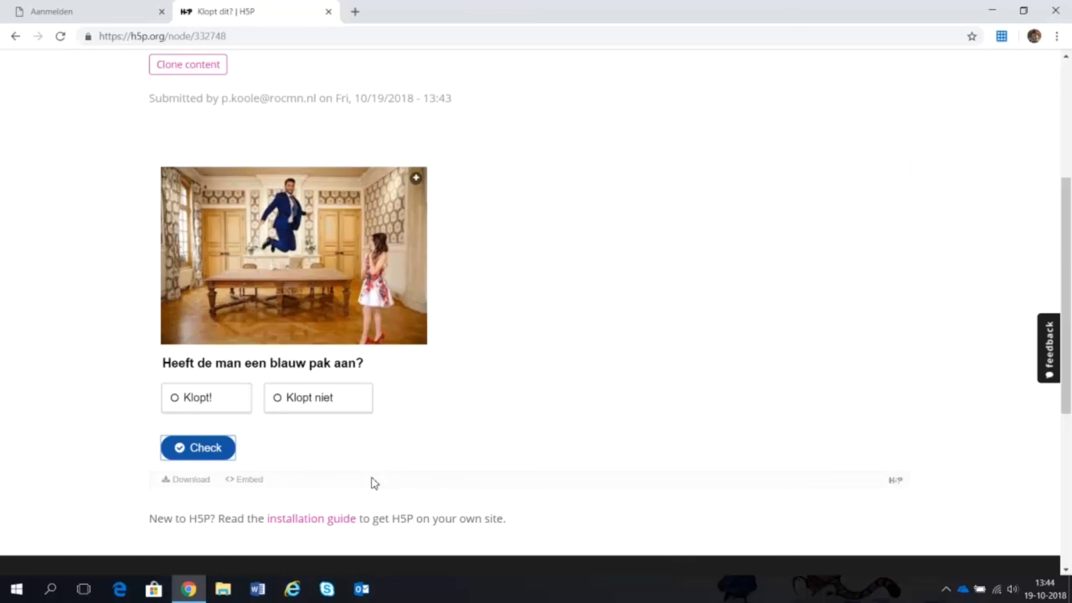
{"action": "left_click", "coordinate": [180, 403]}
{"action": "left_click", "coordinate": [179, 403]}
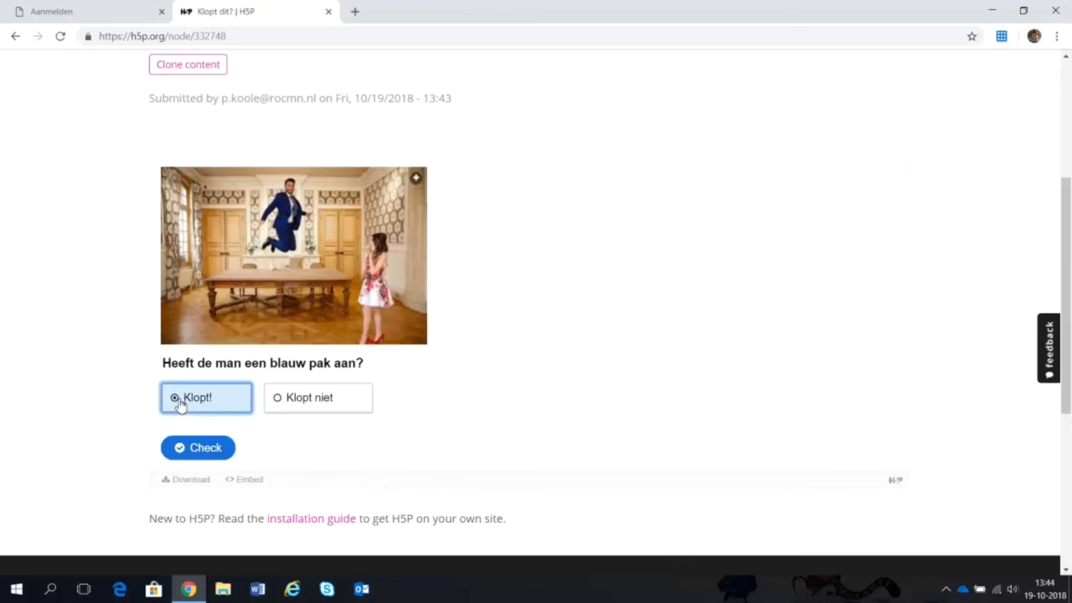
{"action": "left_click", "coordinate": [211, 449]}
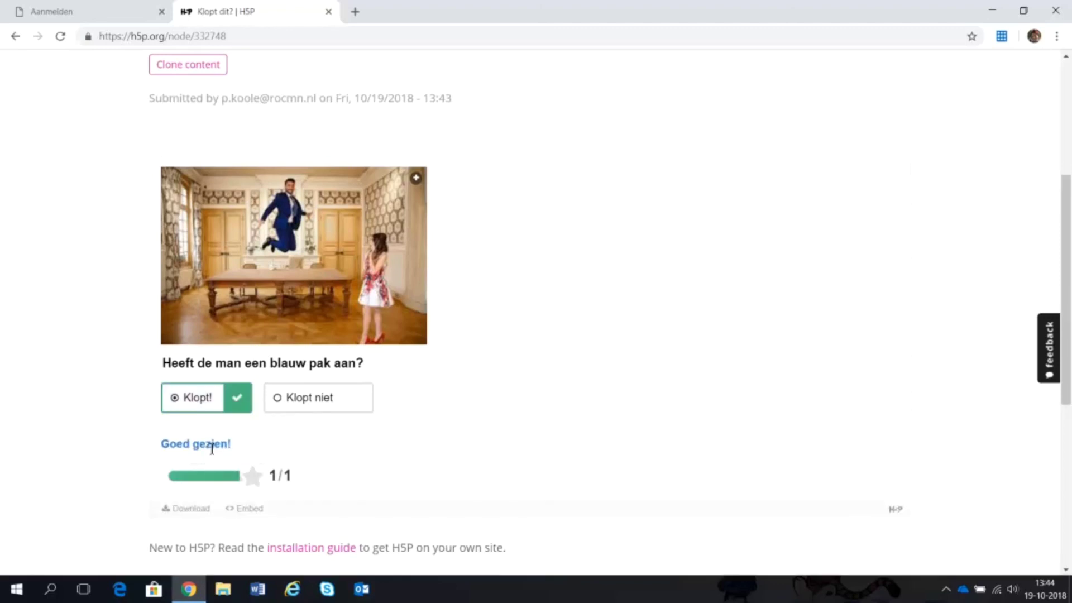